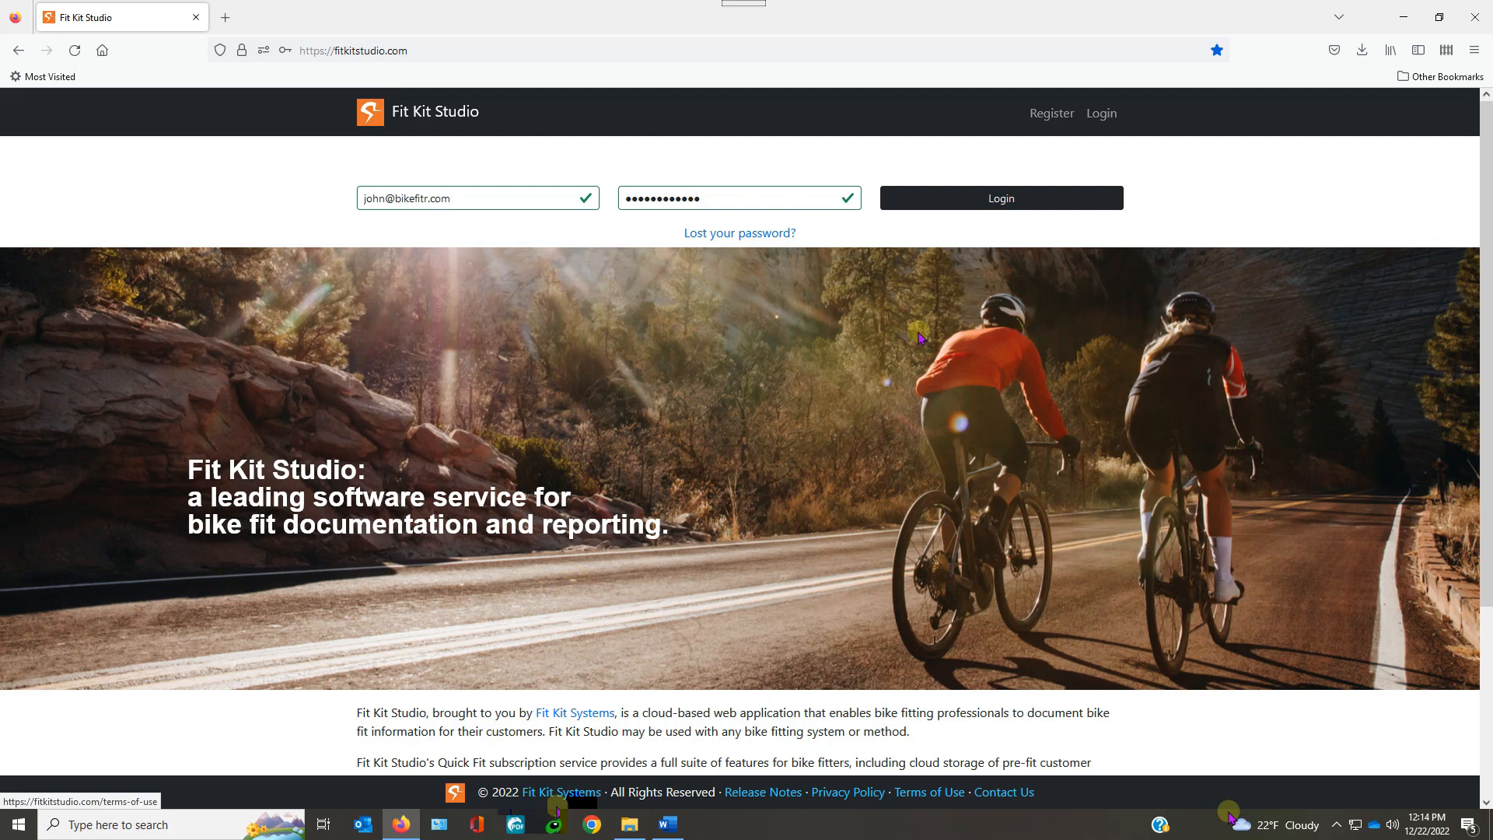
Log in with the prefilled credentials and save a new customer from the August 4, 2022 pre-fit interview.
click(998, 198)
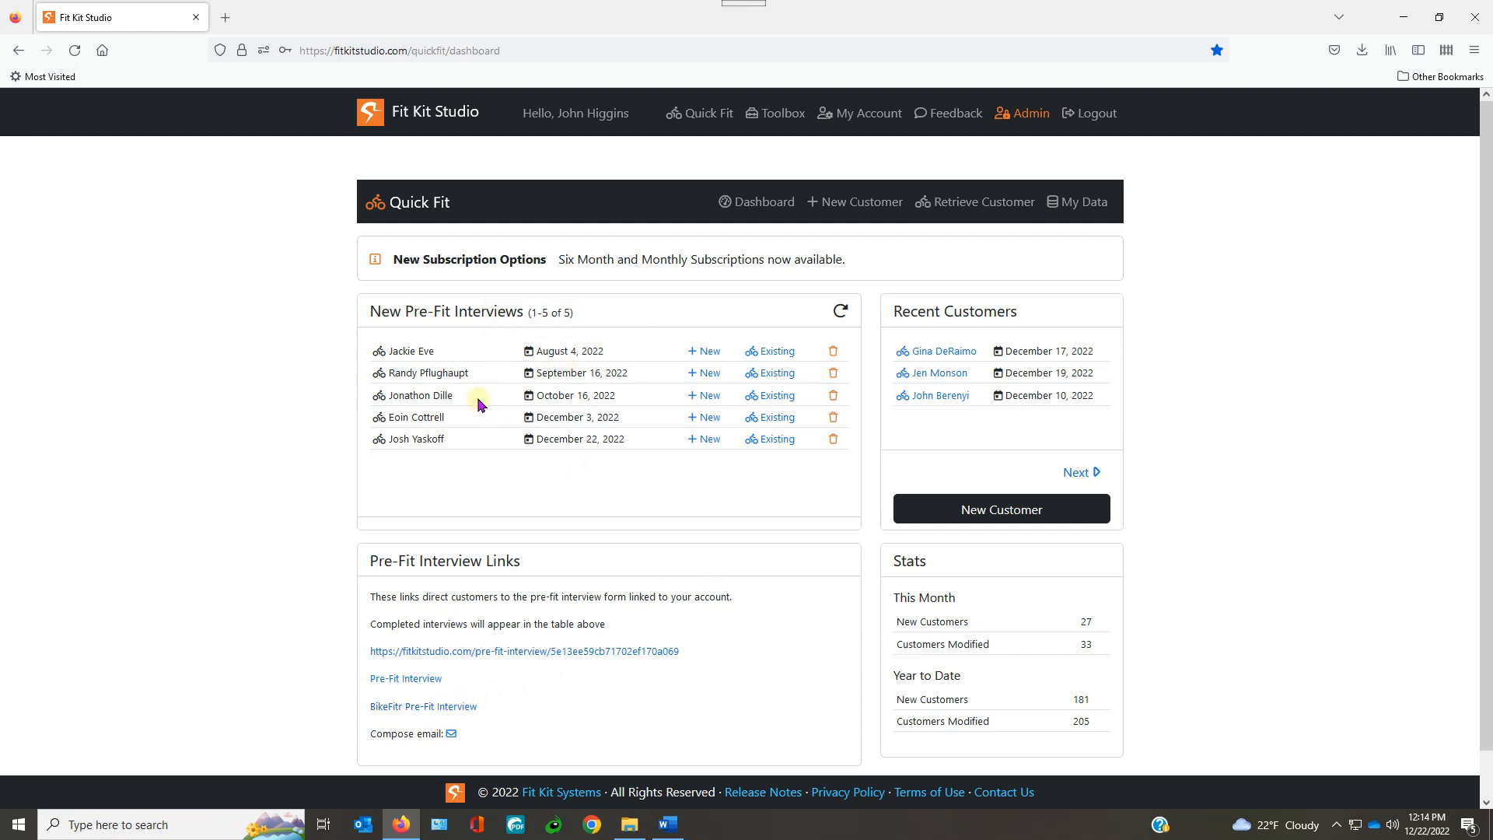
click(709, 354)
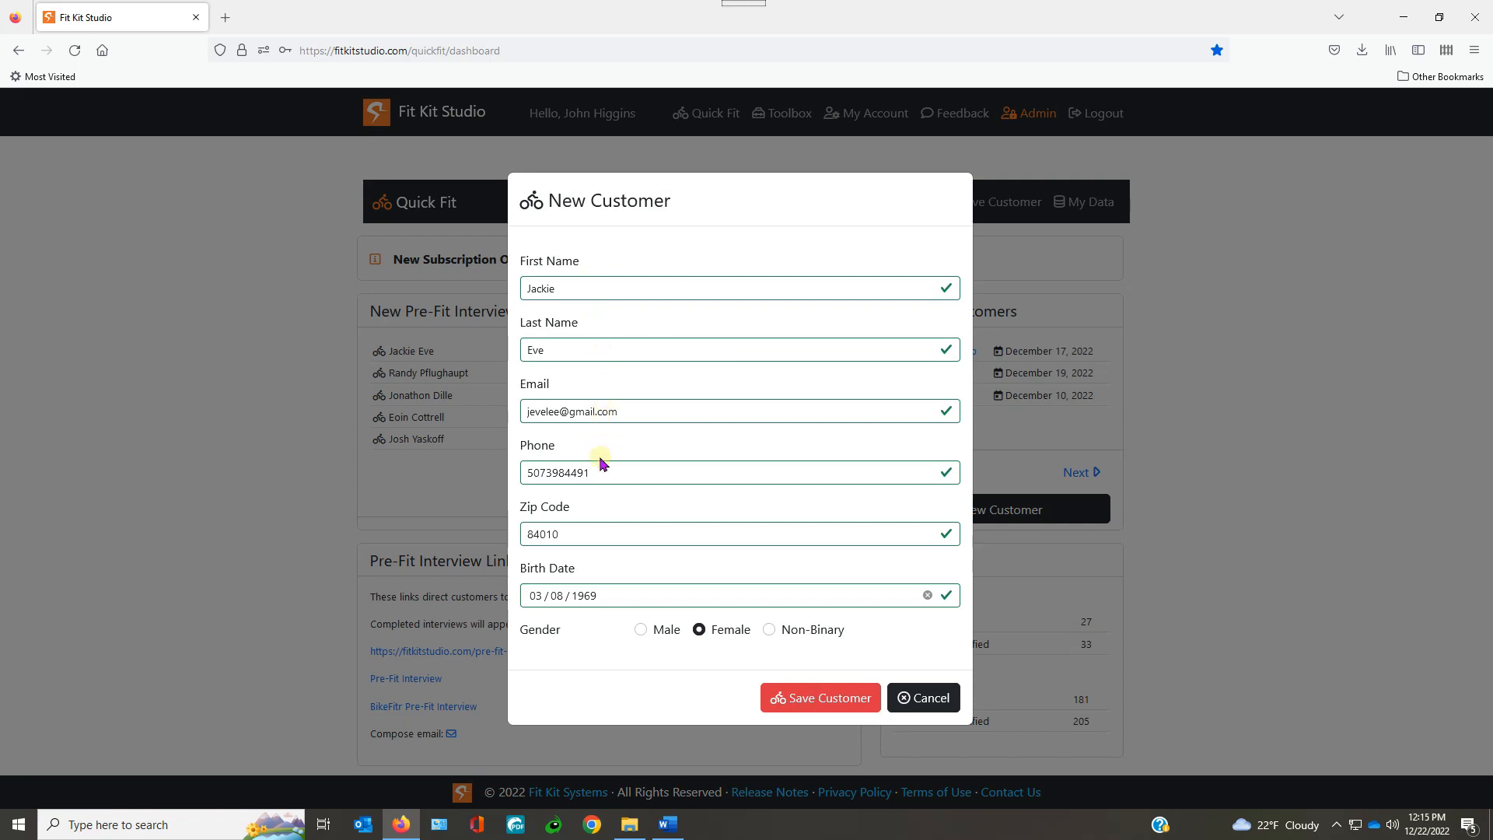
click(813, 704)
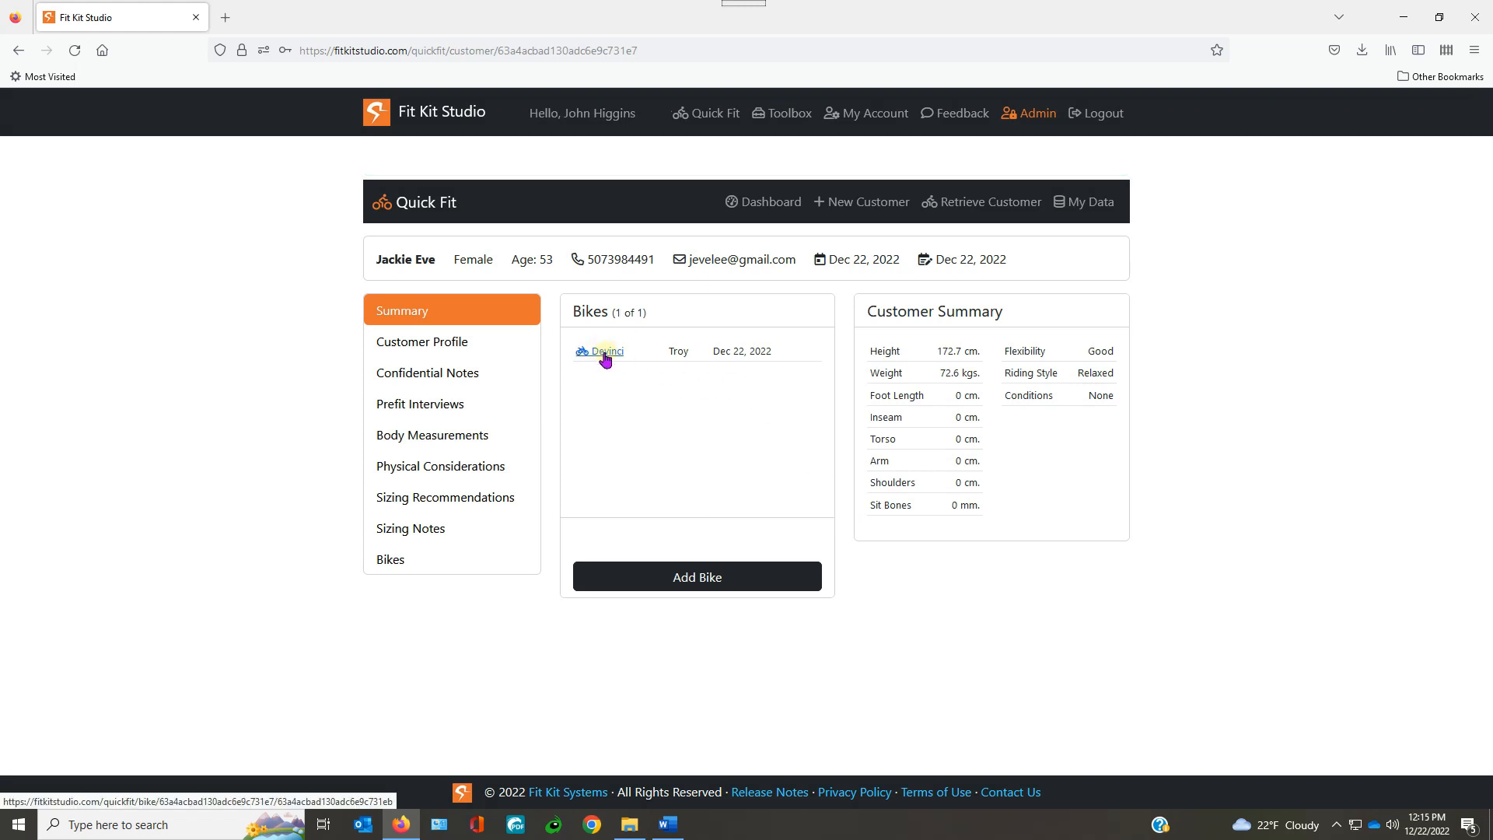
Open the customer's Devinci Troy bike and review its fit position, shoes/cleats, shared notes, confidential notes and fit history.
click(605, 354)
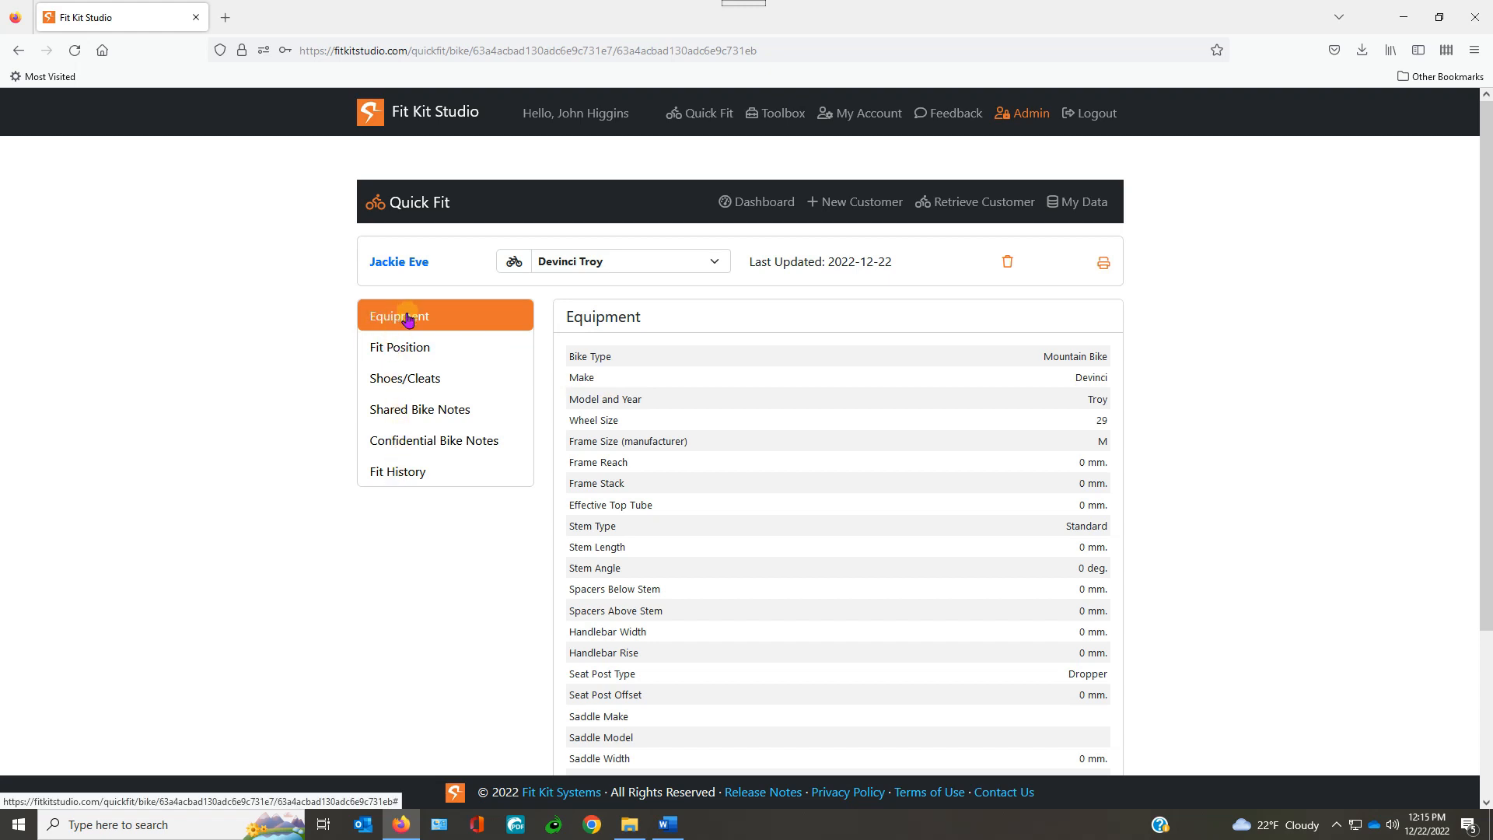
click(403, 351)
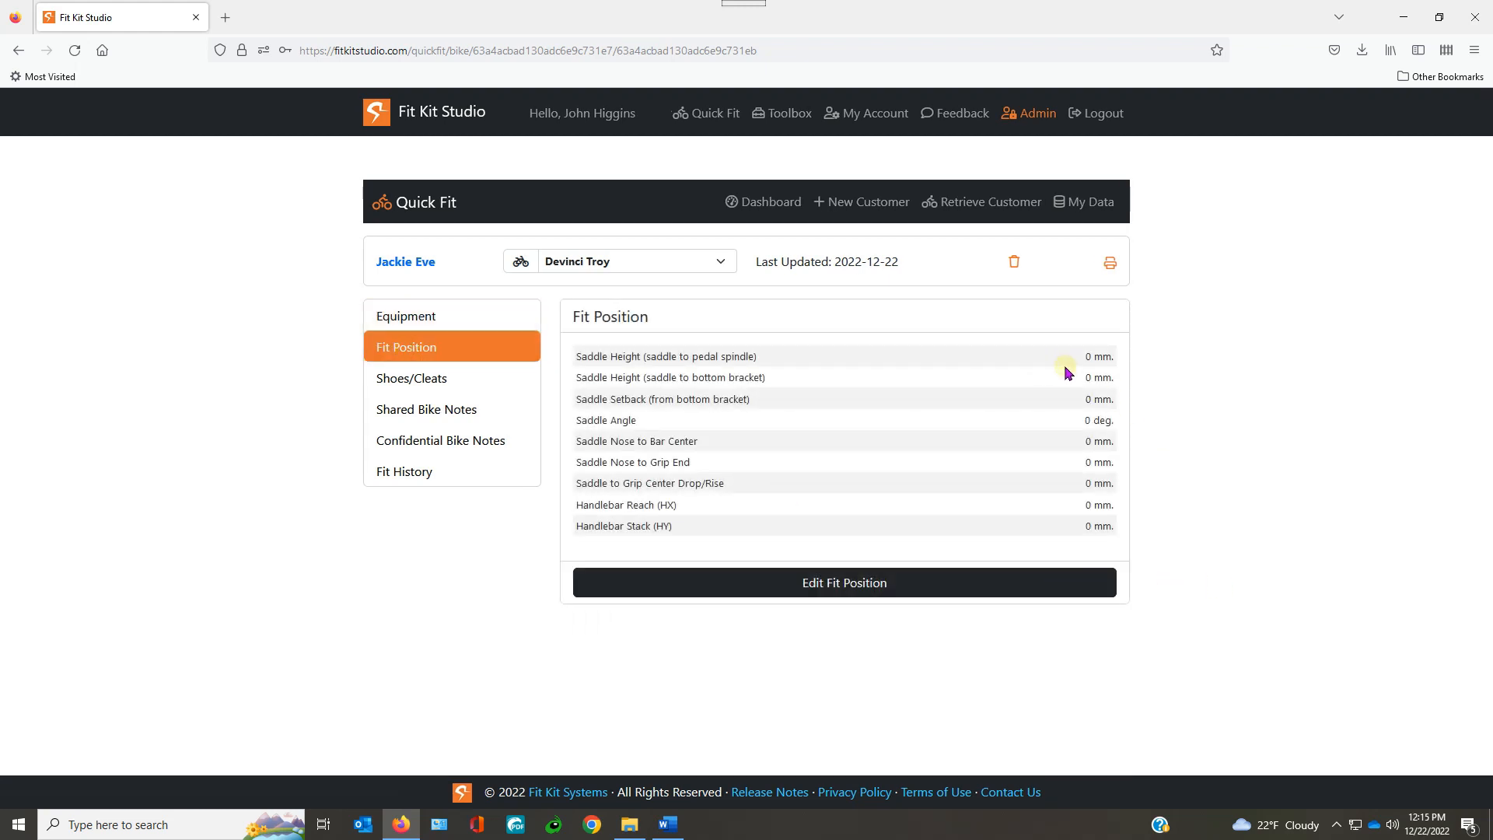
click(381, 378)
click(415, 412)
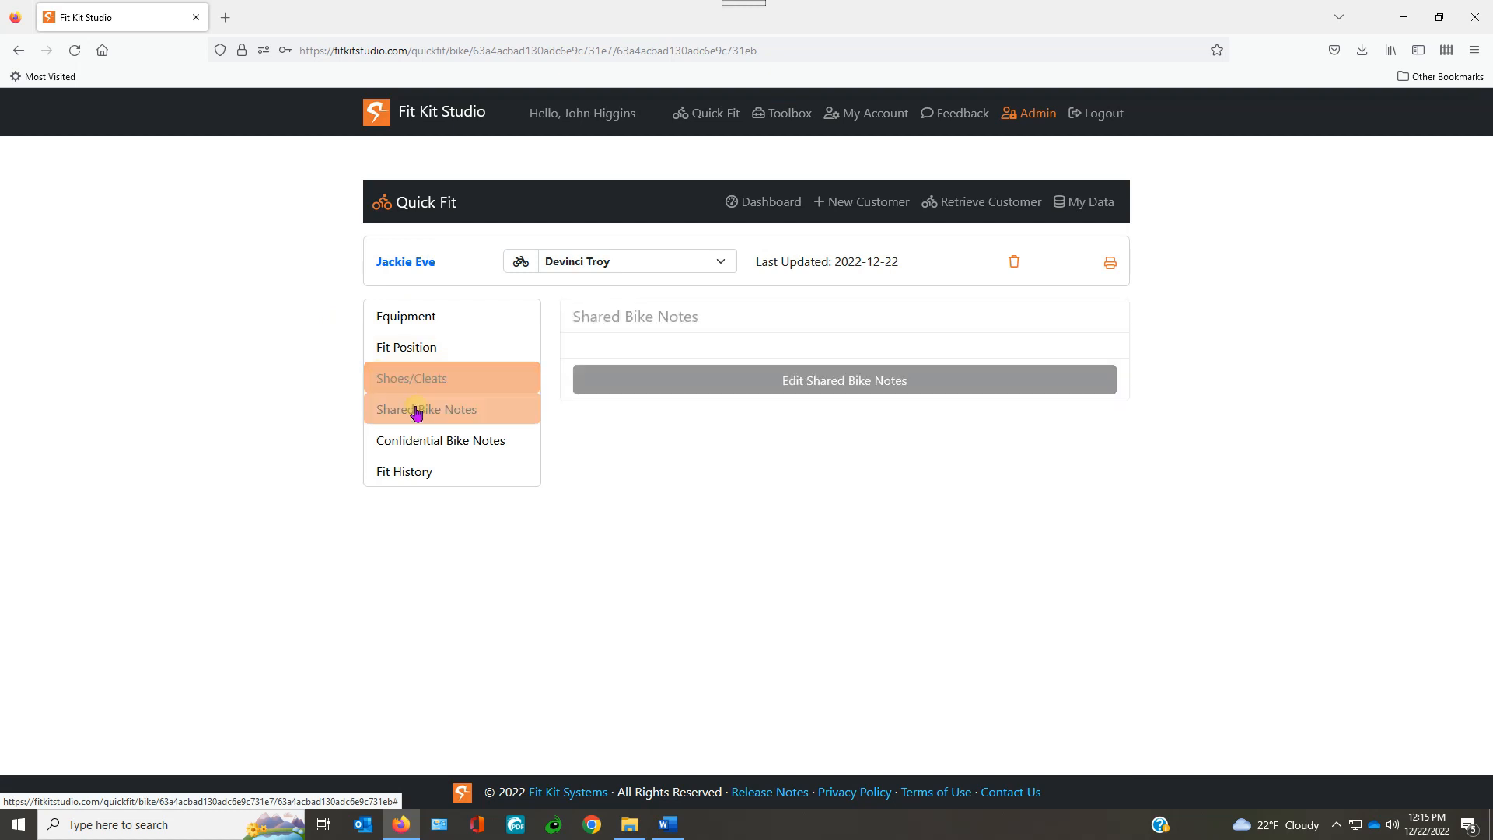
click(414, 440)
click(413, 472)
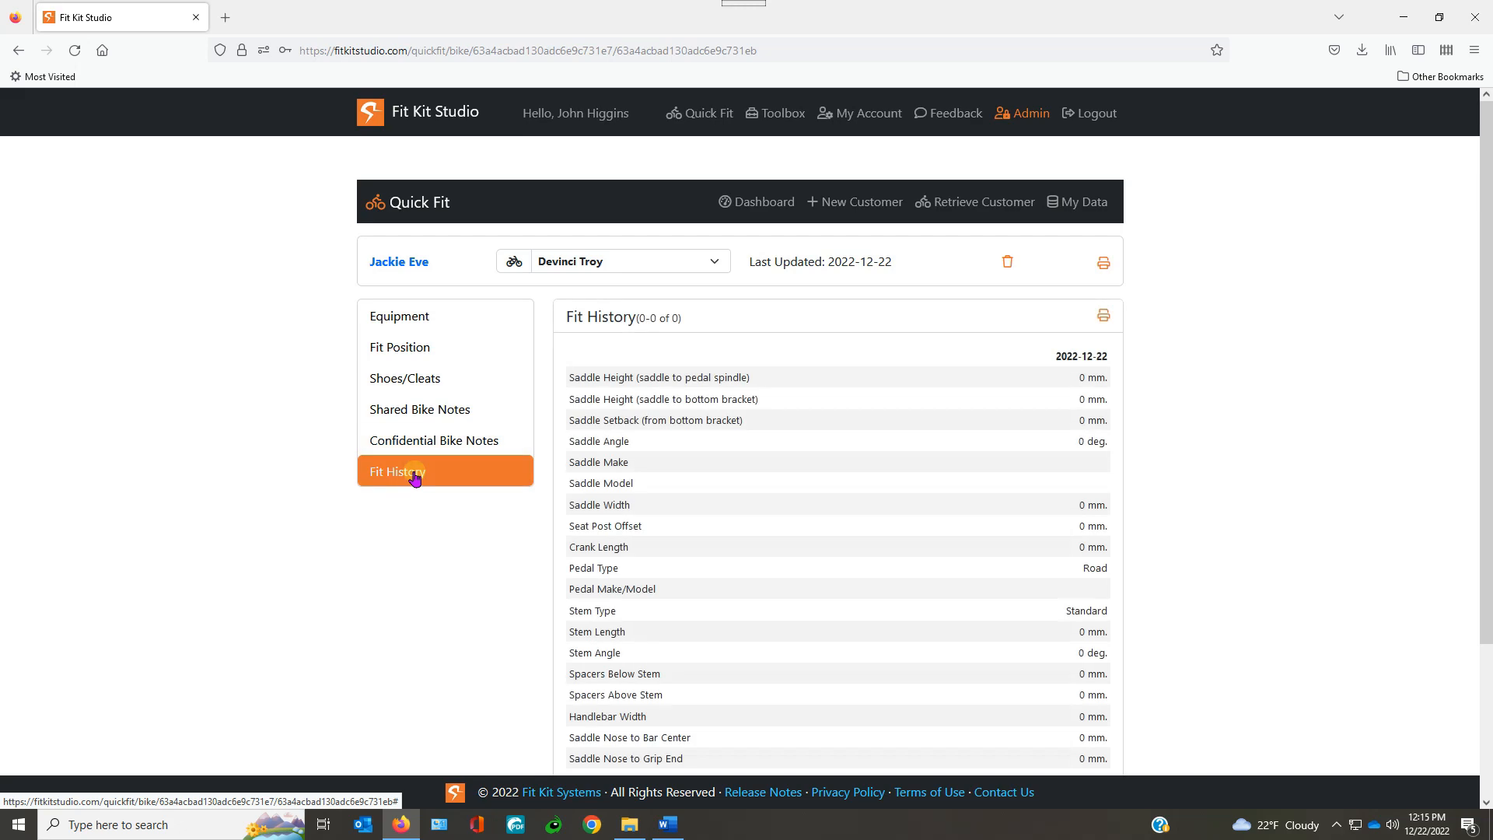
scroll(980, 484, down, 3)
scroll(976, 483, up, 3)
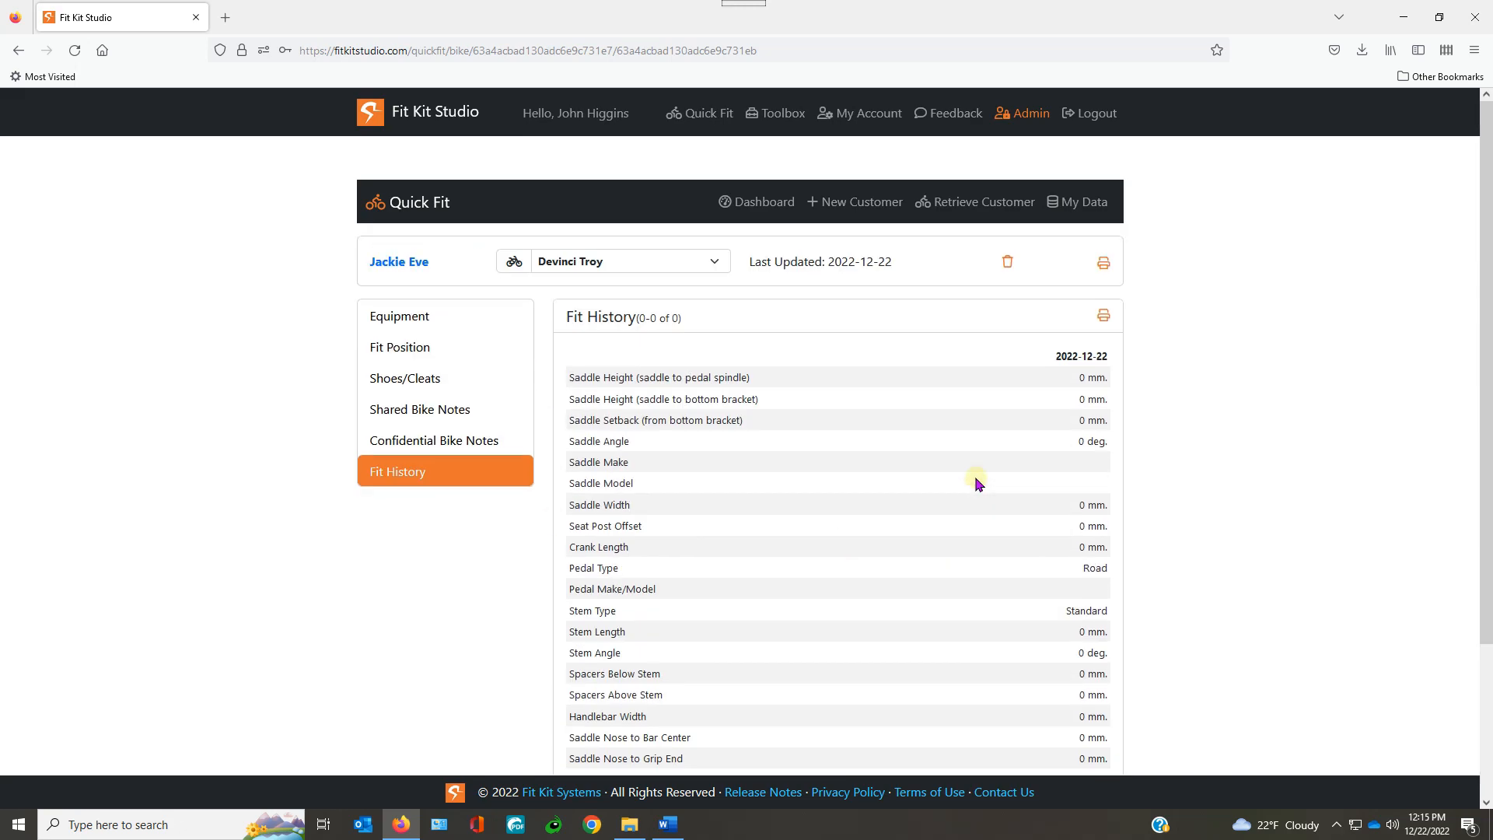
Review the Devinci Troy's equipment list and open the equipment for editing.
click(394, 317)
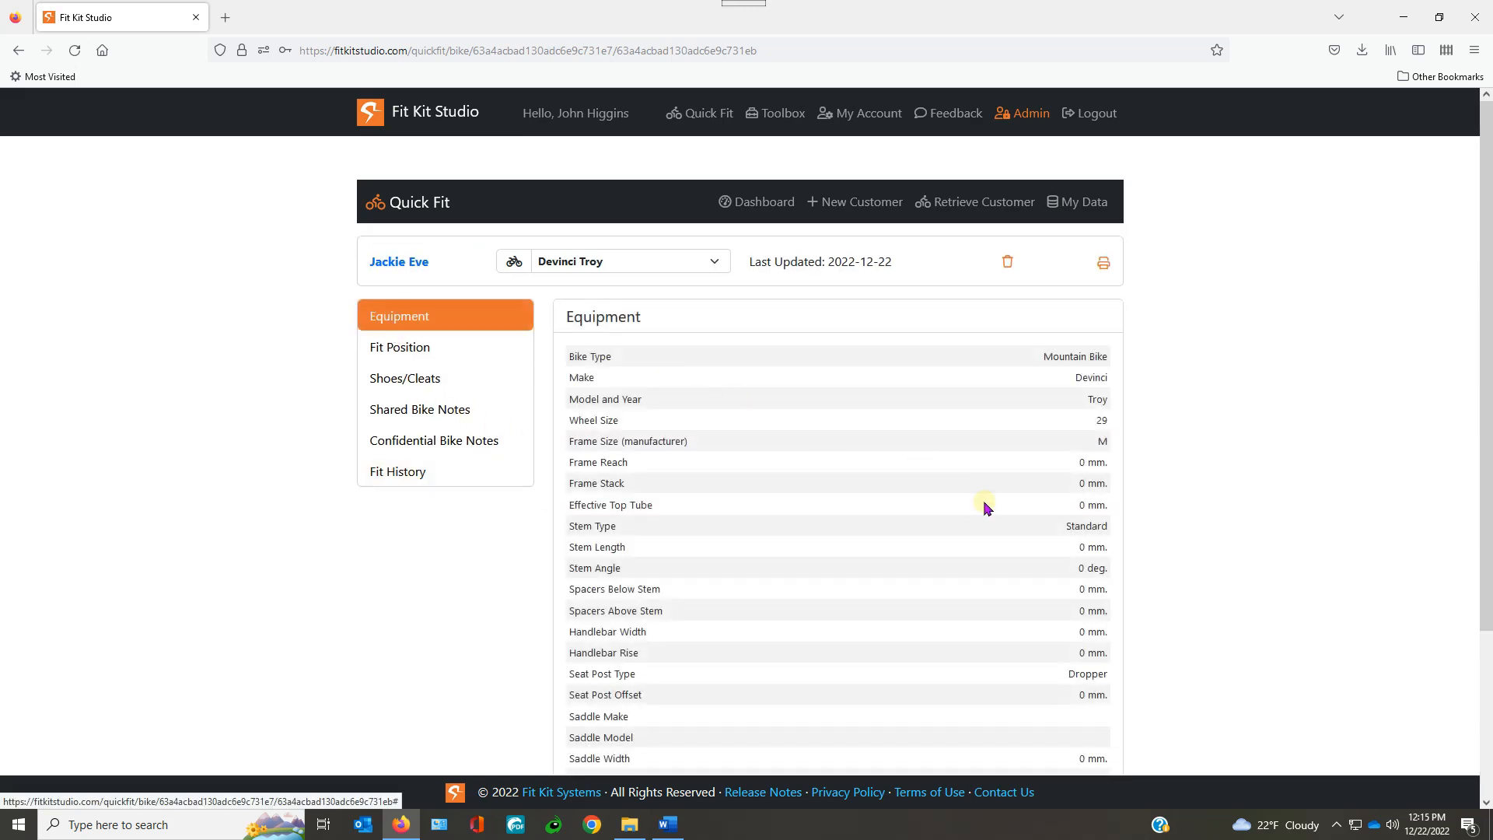
scroll(980, 498, down, 1)
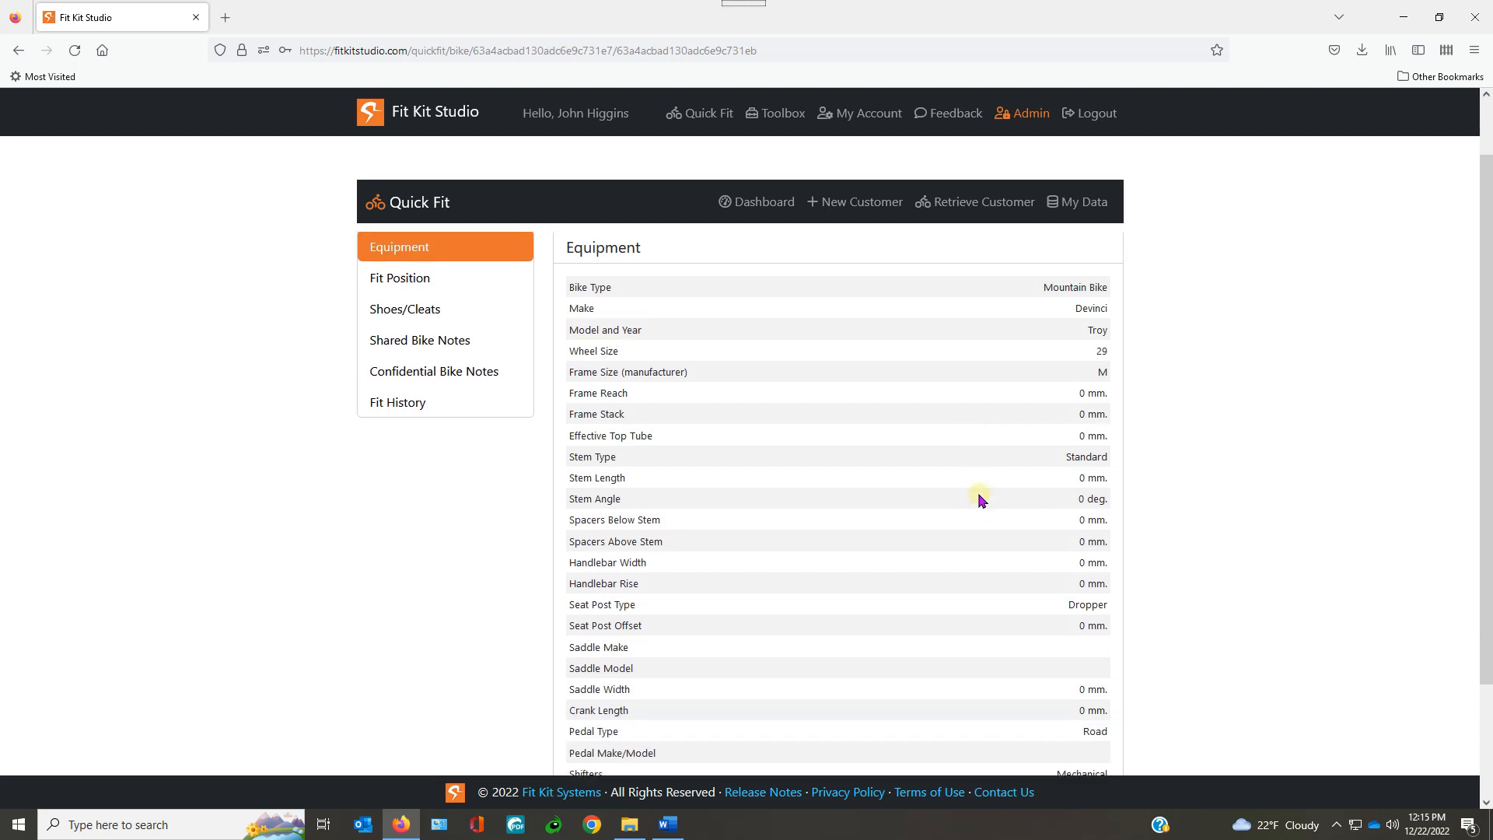
scroll(980, 497, down, 1)
scroll(980, 497, up, 1)
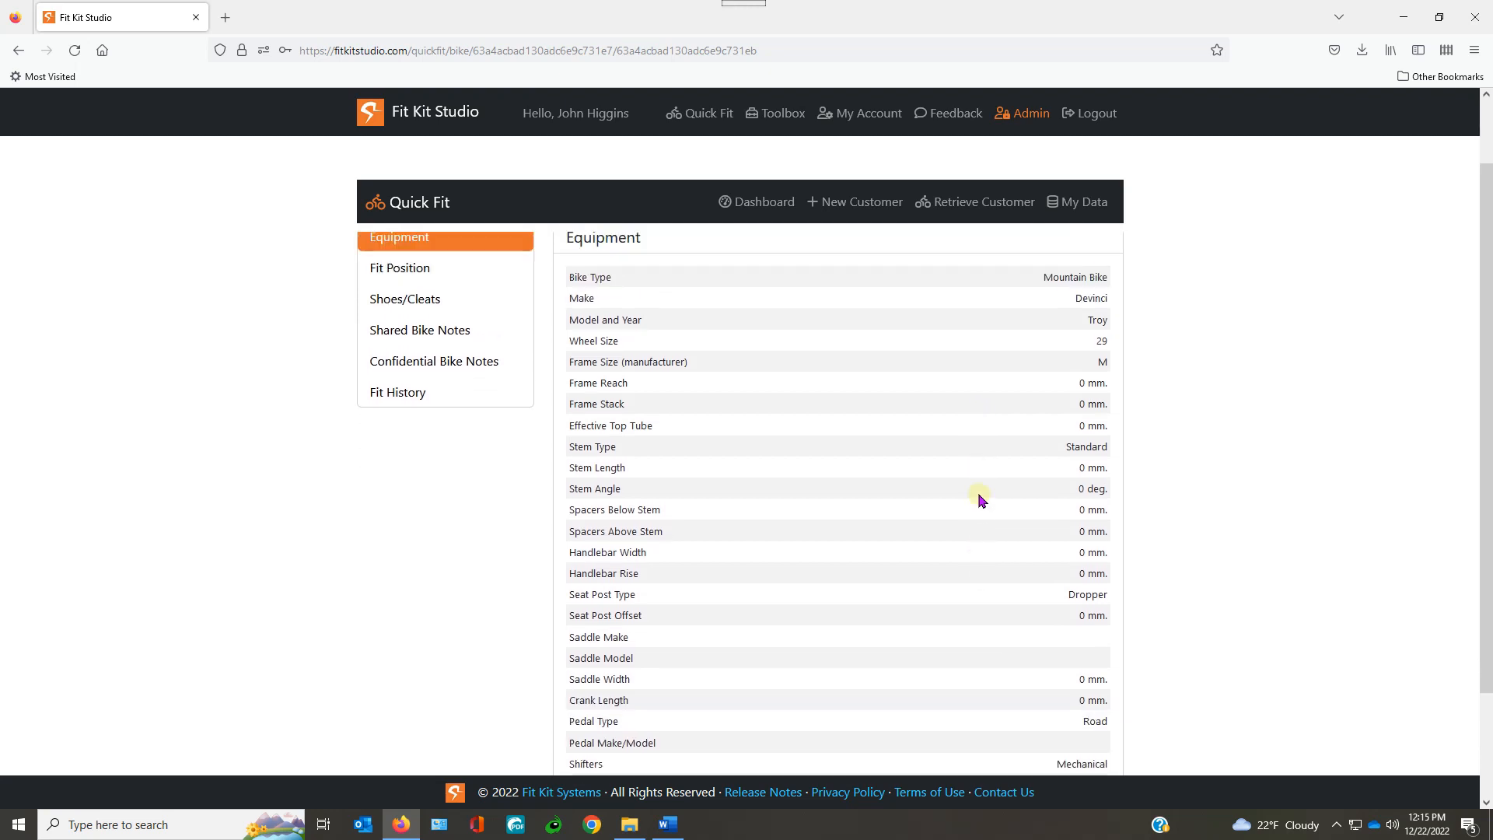
scroll(980, 498, down, 2)
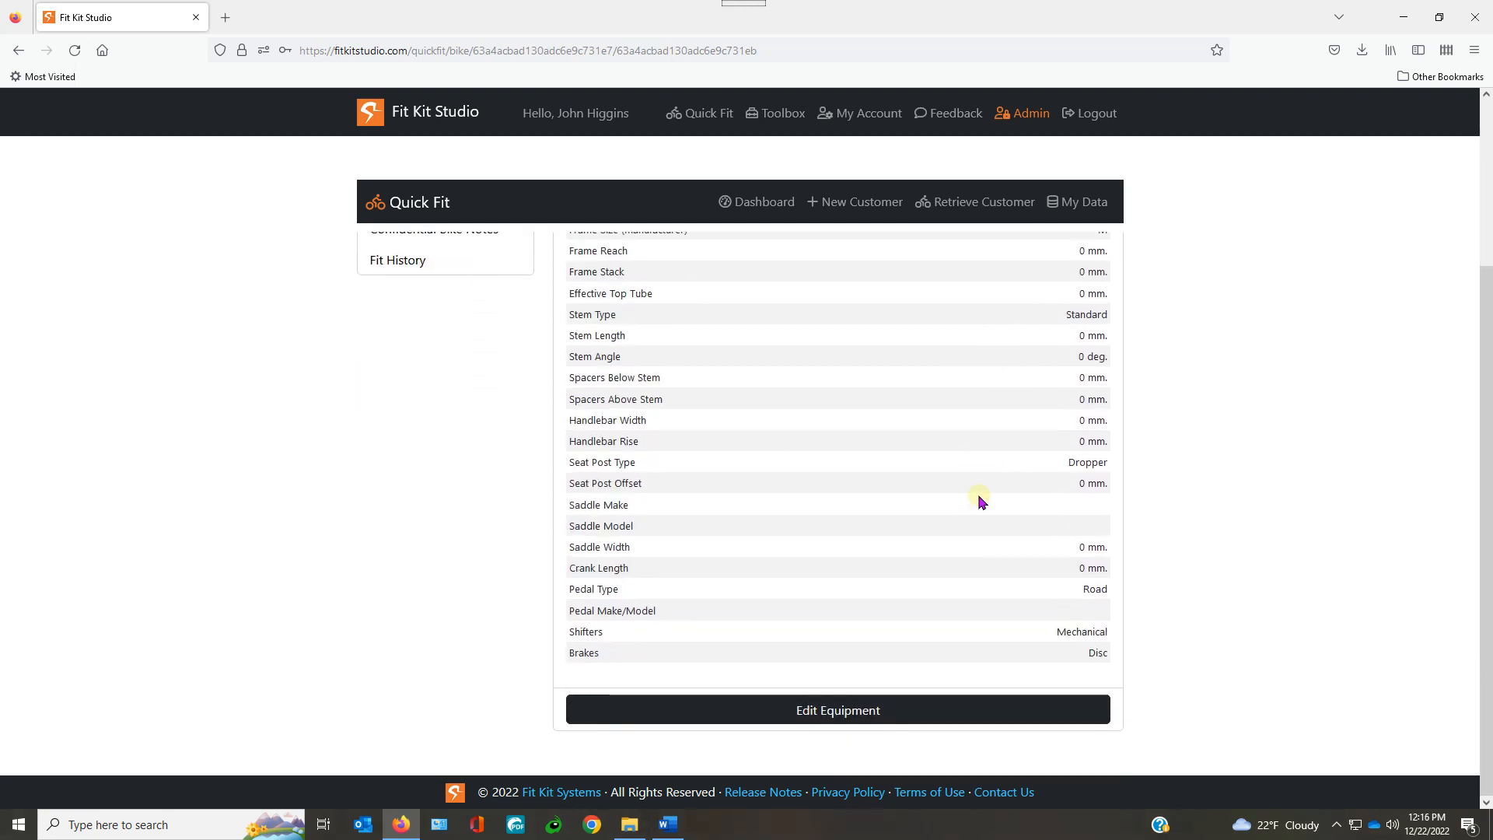
click(804, 710)
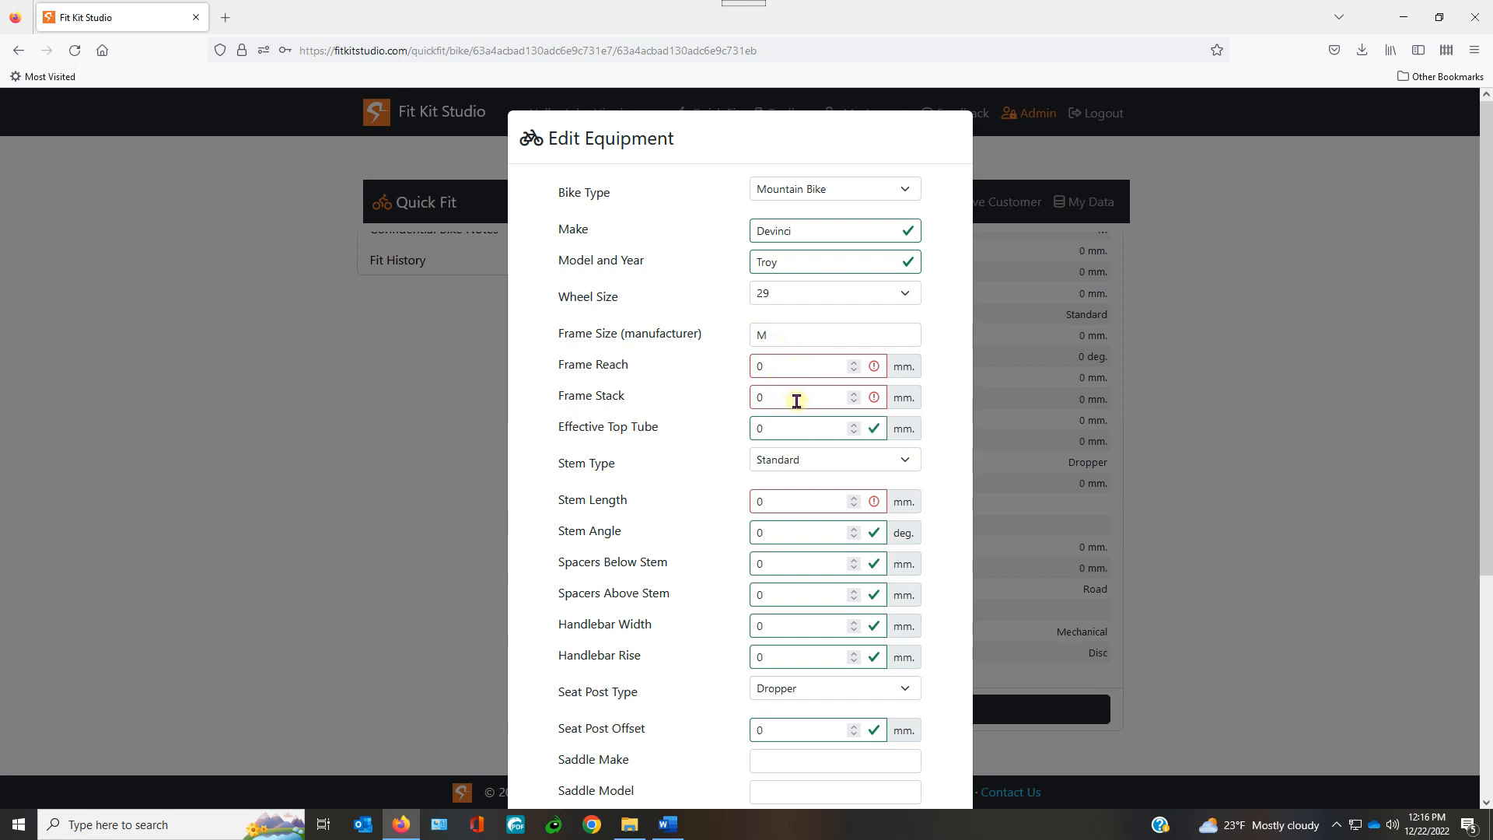
Check the available stem types and look through the remaining equipment fields for the mountain bike.
scroll(797, 491, down, 2)
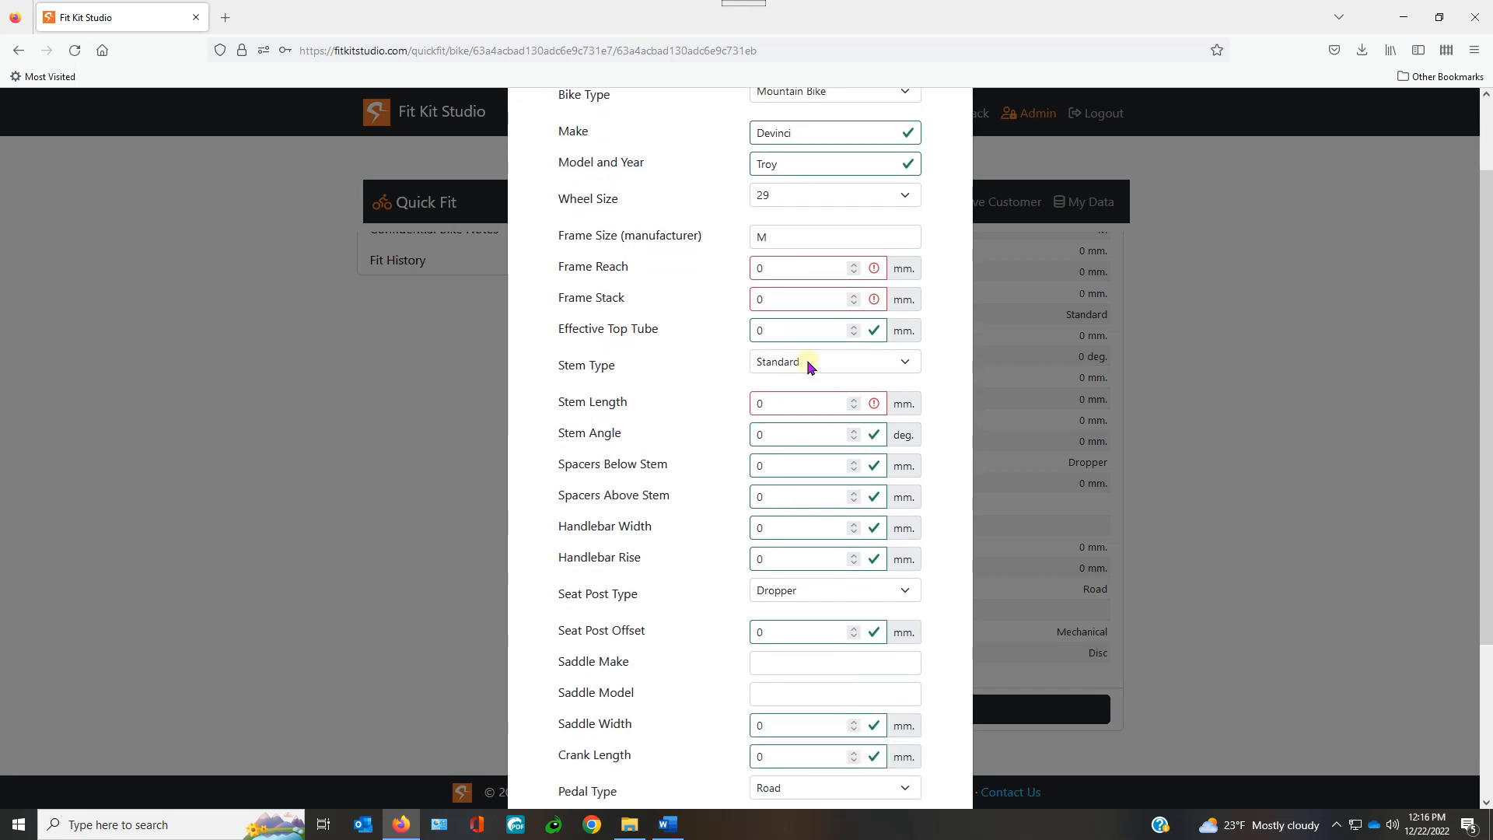
click(899, 362)
click(793, 393)
scroll(804, 459, down, 2)
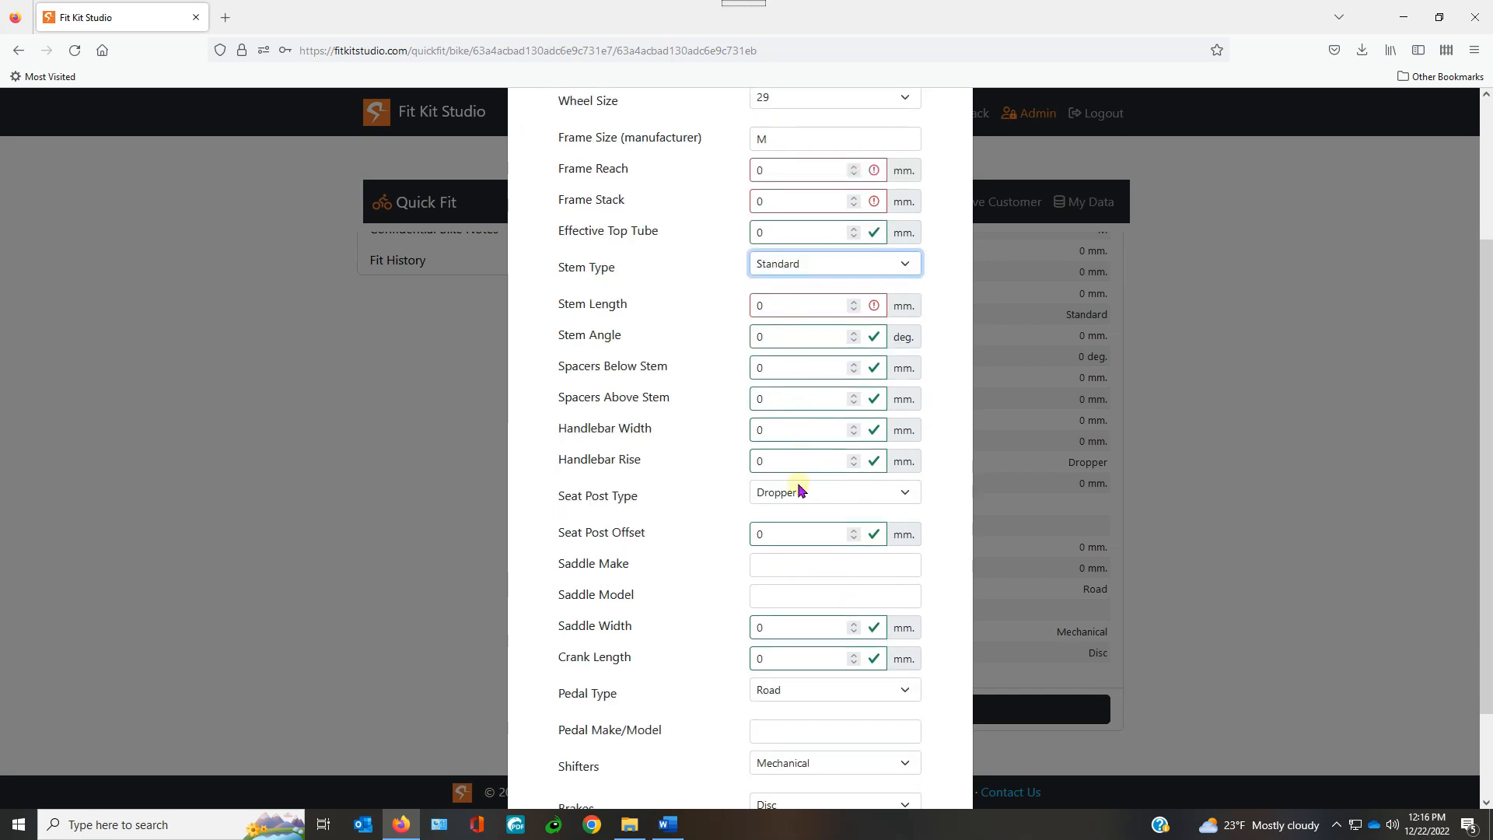
scroll(800, 488, down, 3)
scroll(799, 485, up, 7)
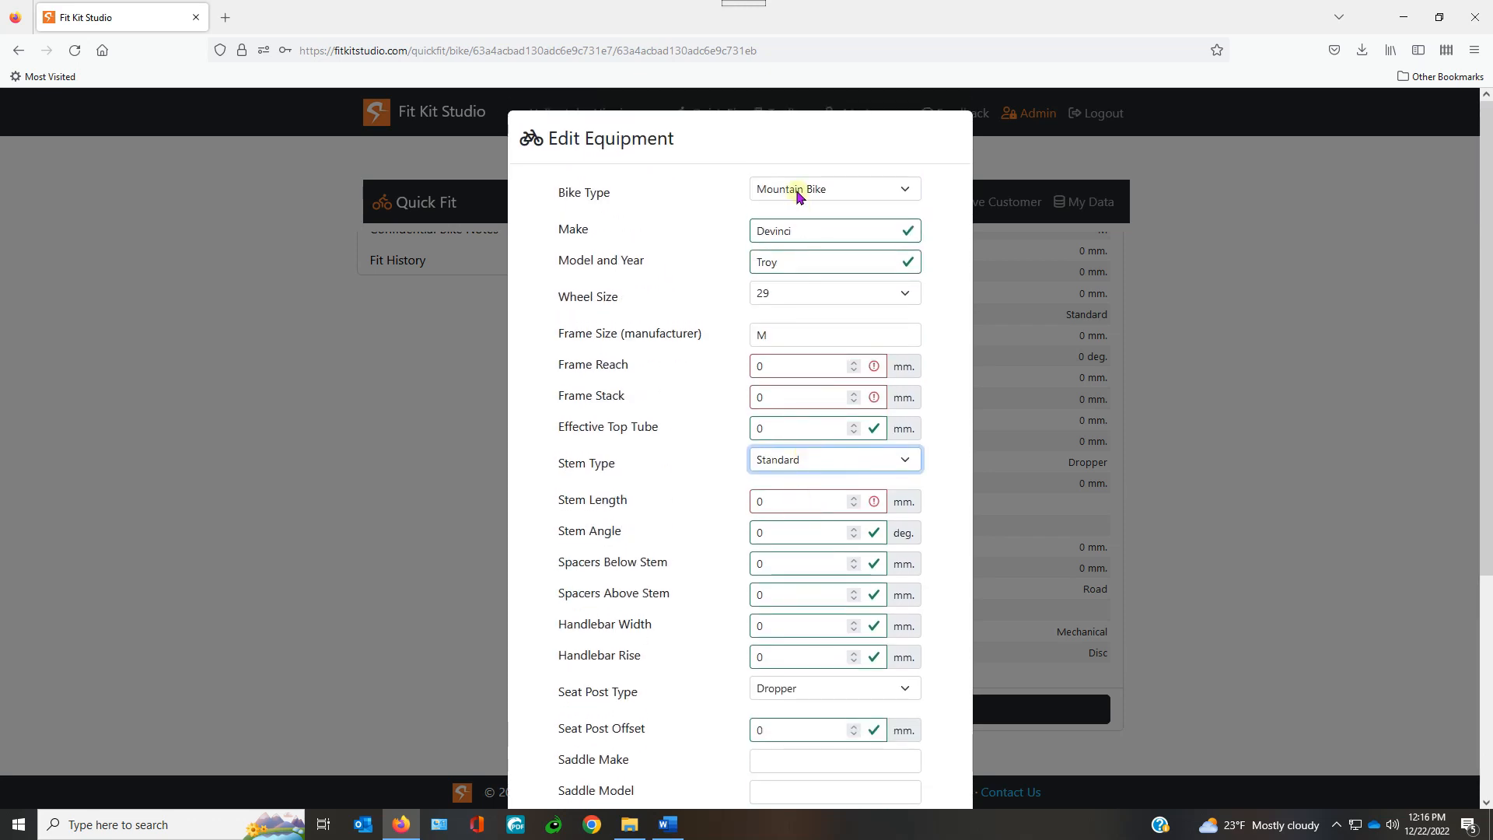
Examine the available bike types and seat post types without changing either selection.
click(901, 190)
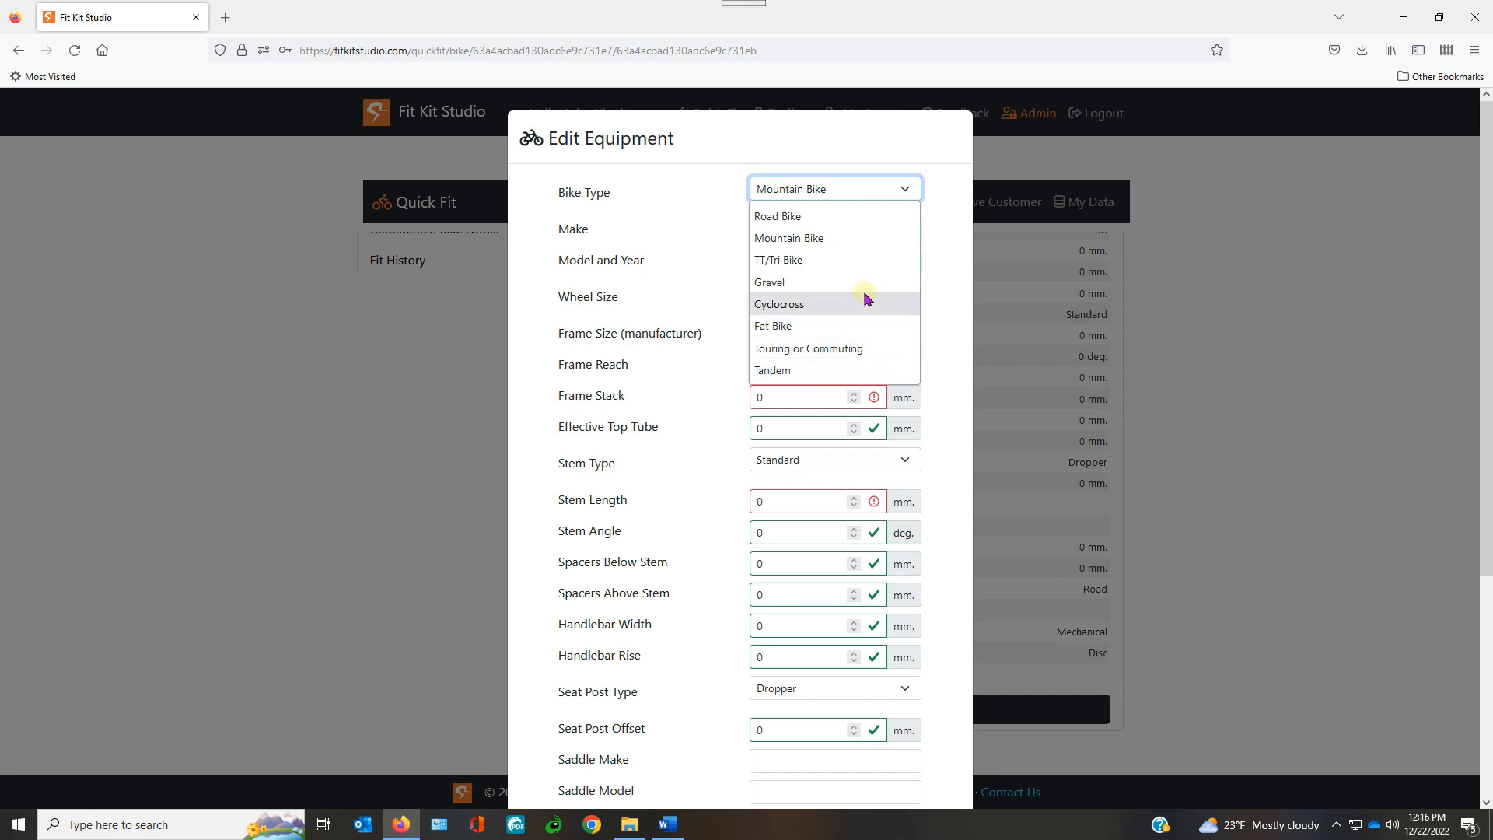
click(889, 193)
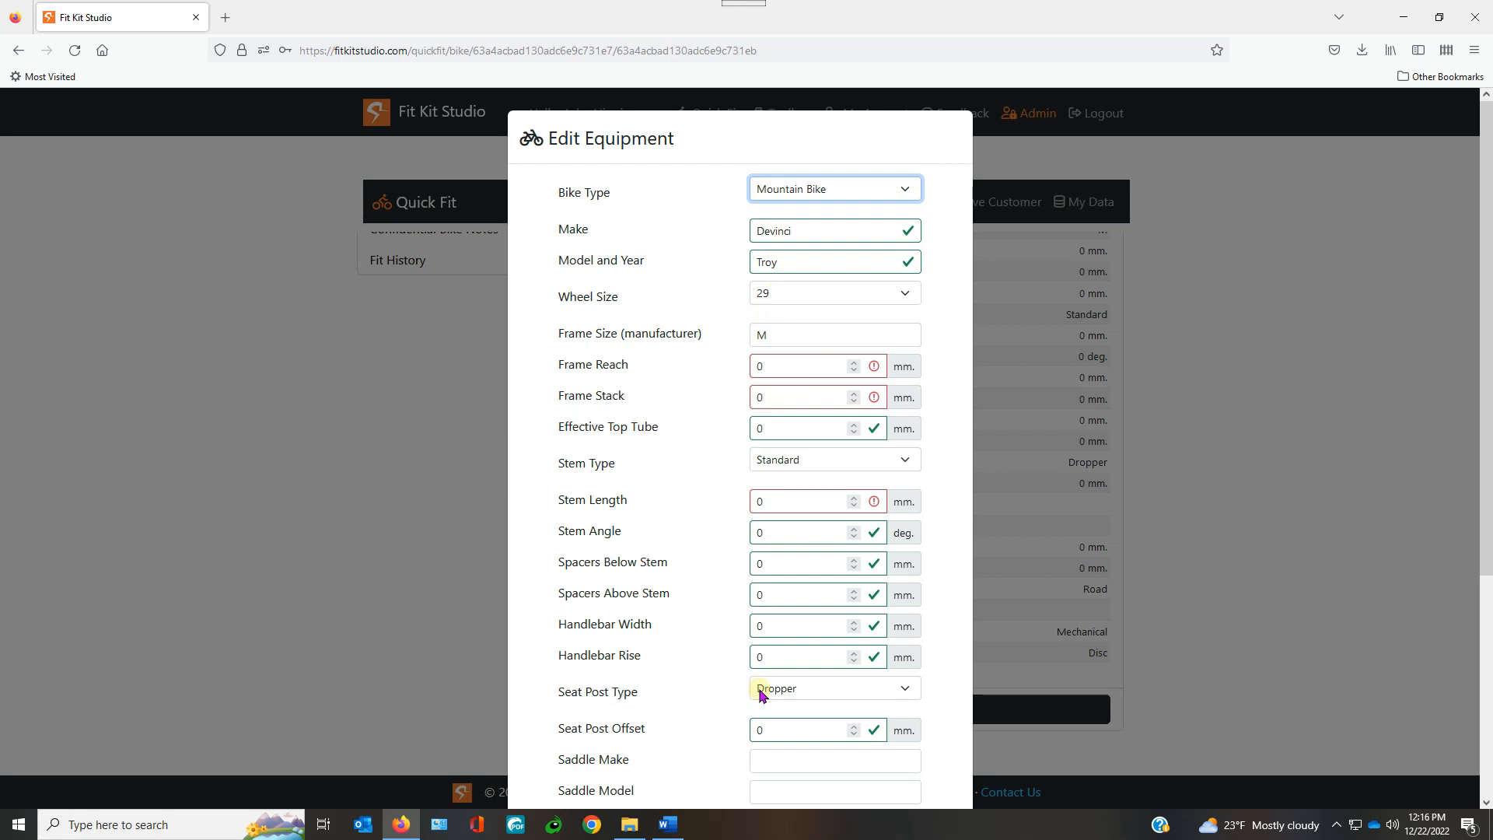
scroll(761, 695, down, 4)
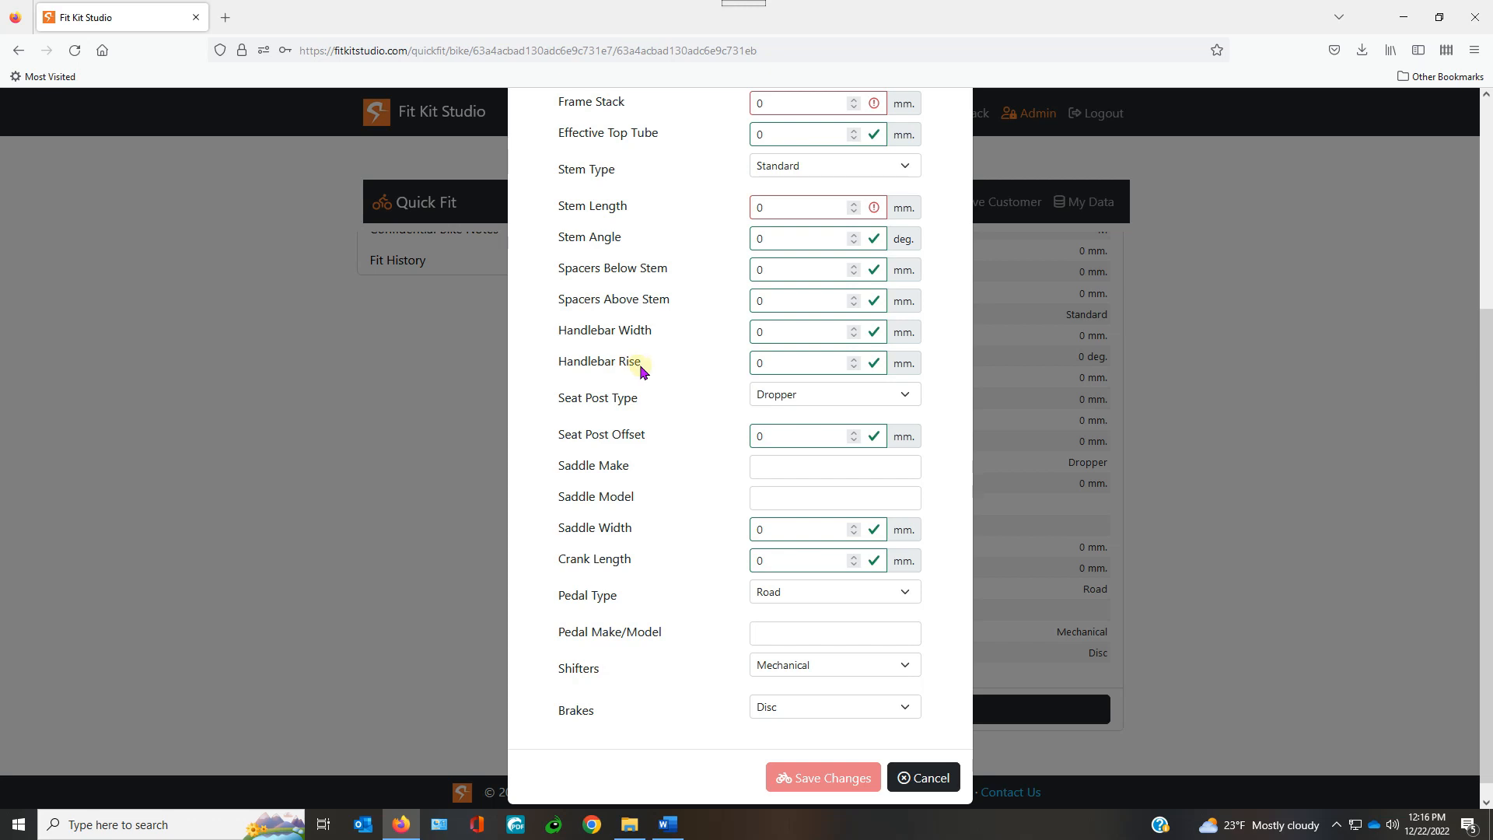
click(906, 399)
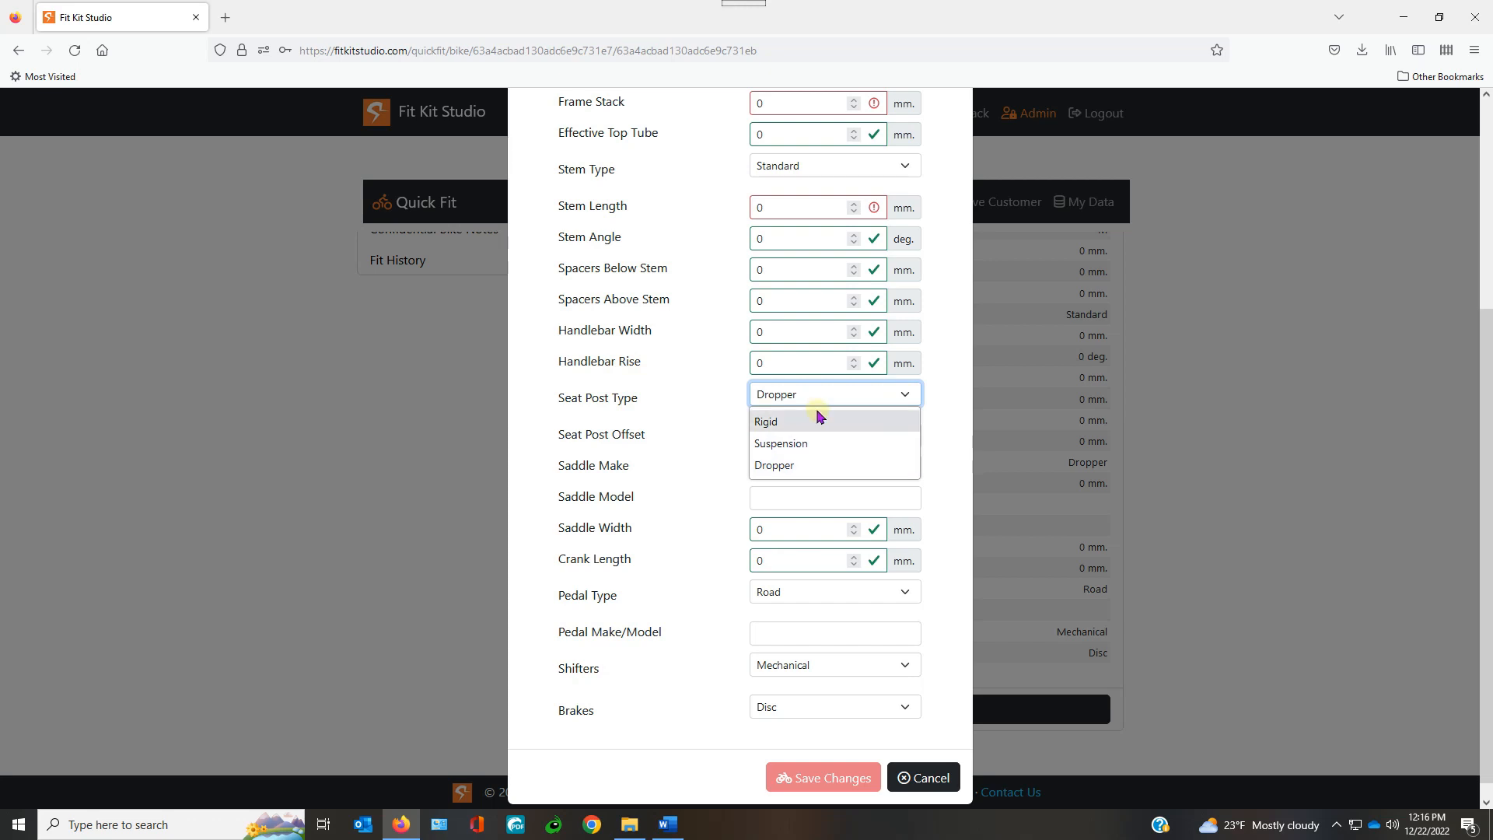
click(930, 400)
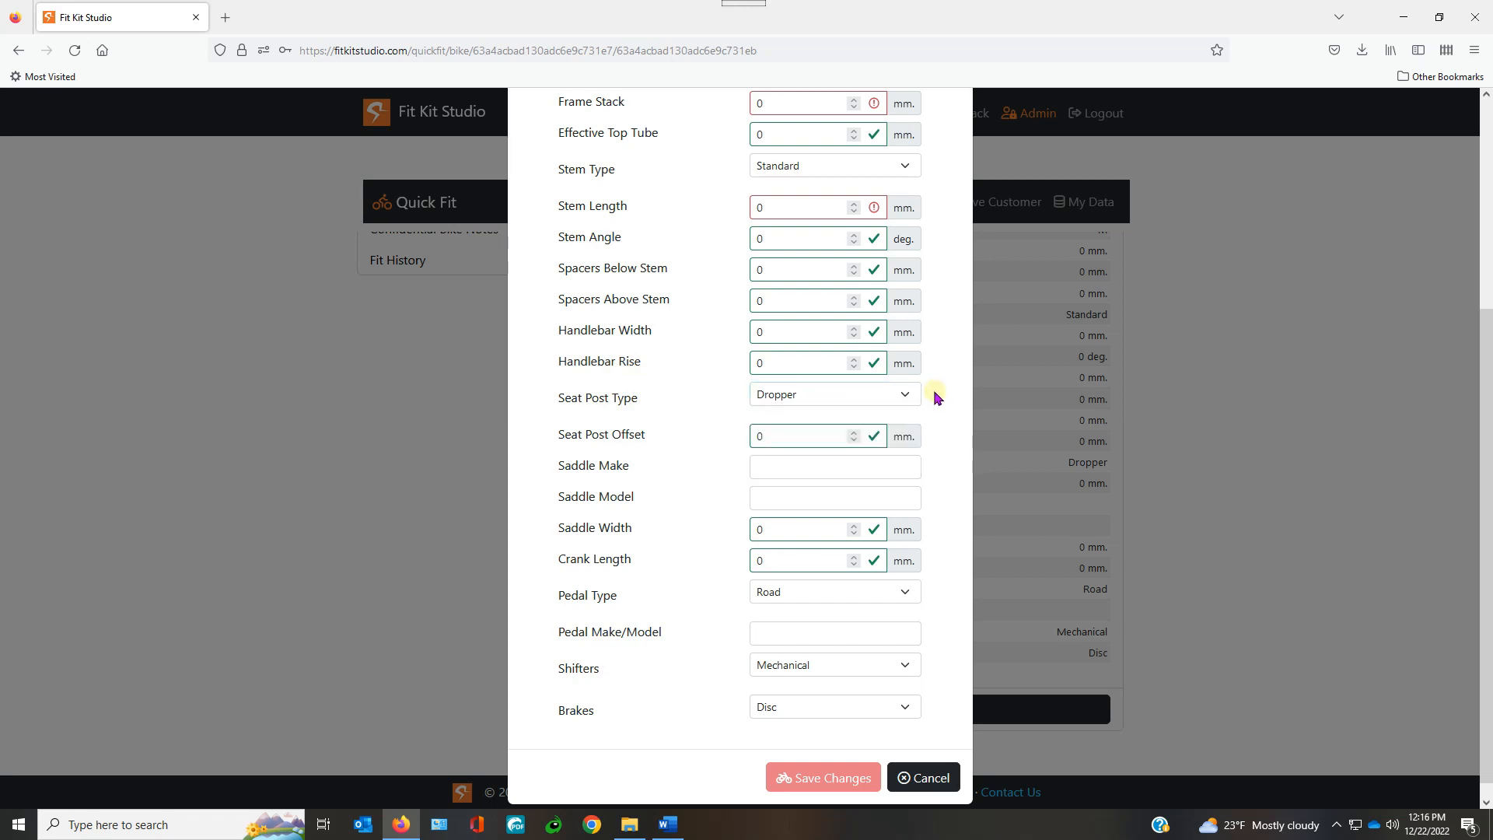
Change the bike type to Road Bike and save the equipment changes.
scroll(930, 401, up, 4)
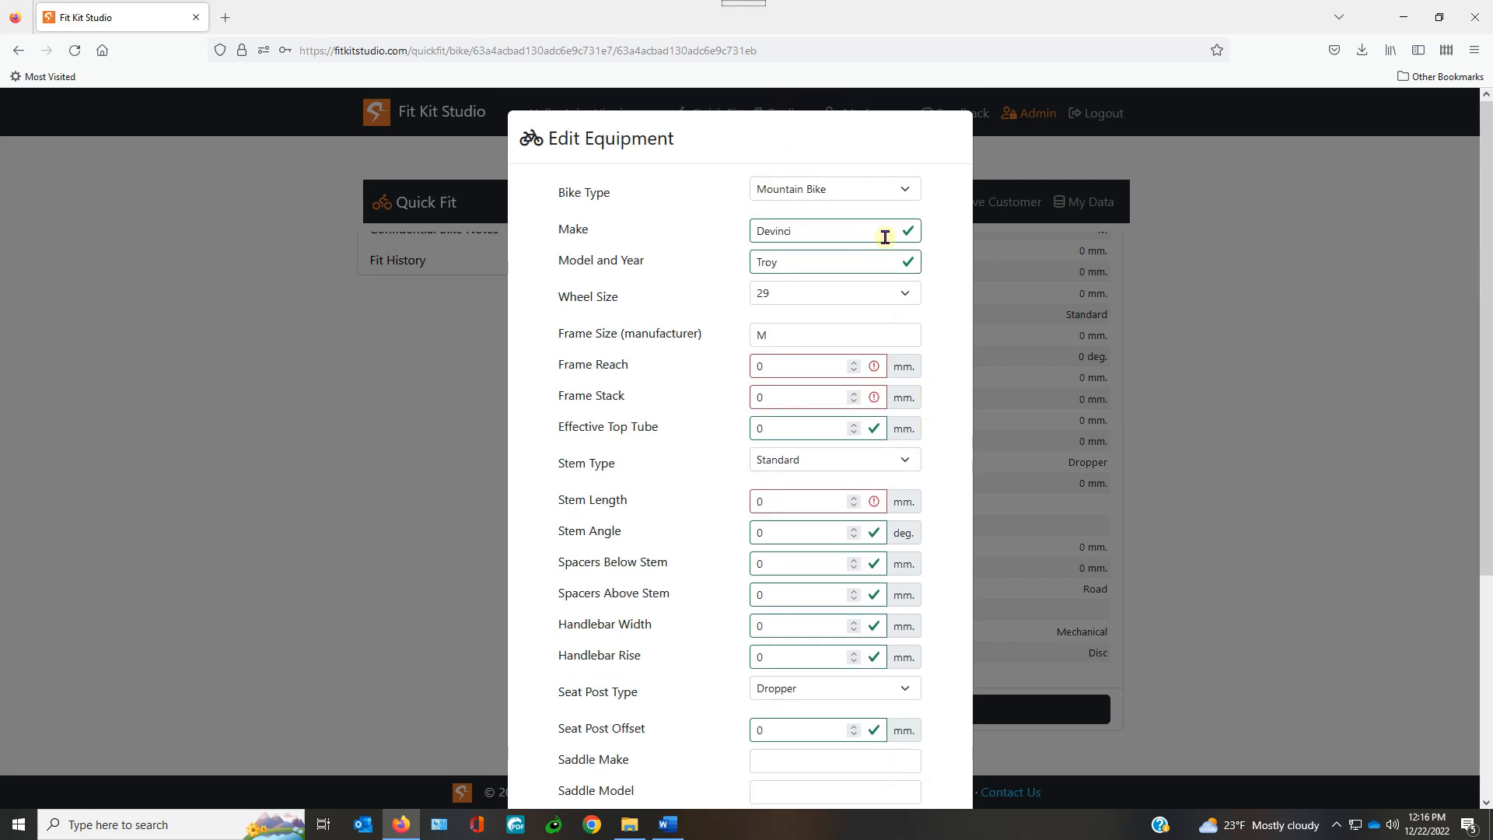
click(905, 194)
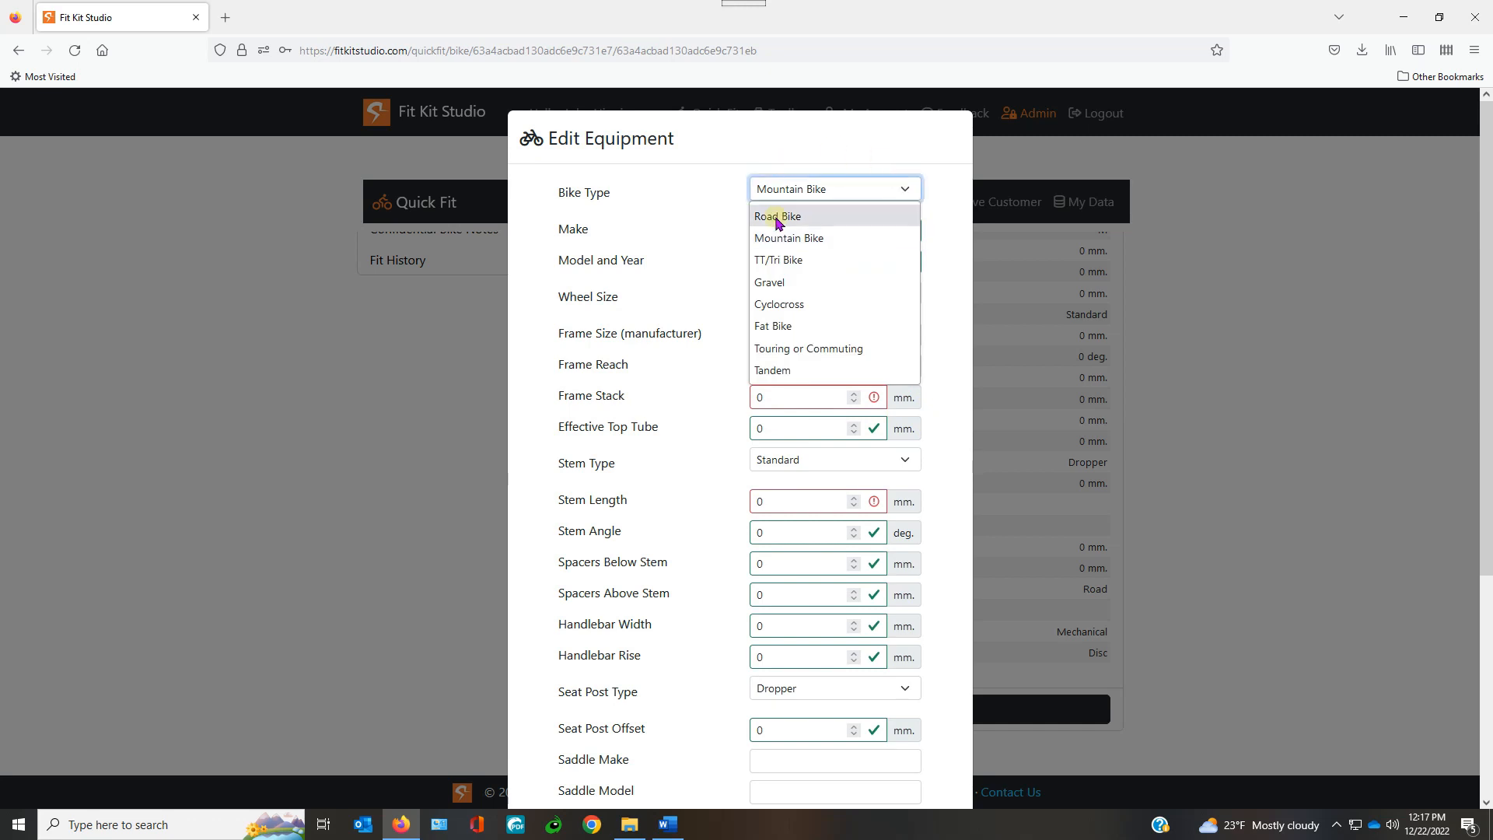
click(777, 218)
click(950, 362)
scroll(951, 361, down, 2)
scroll(950, 361, down, 4)
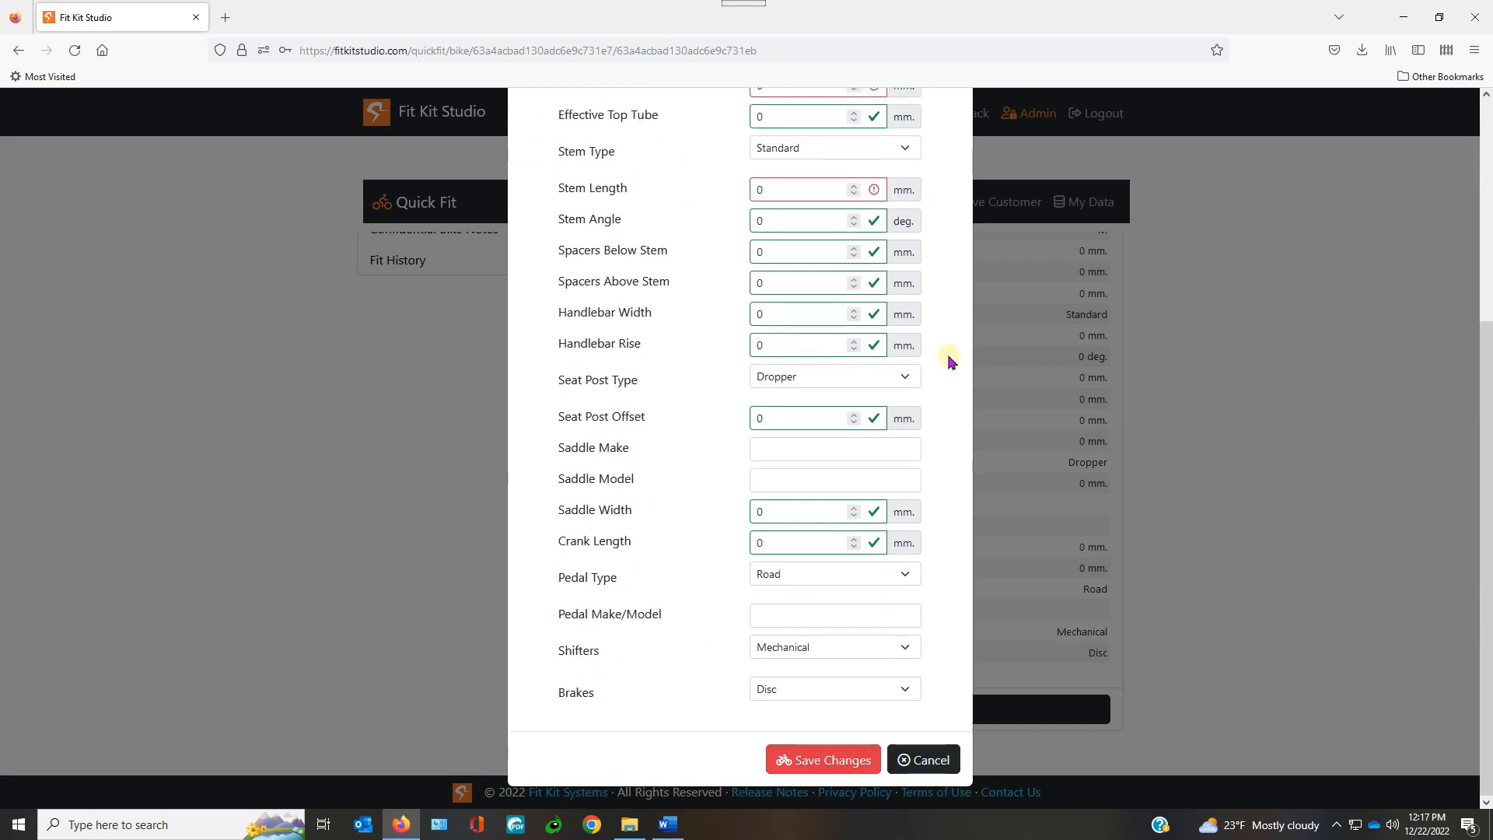
click(836, 758)
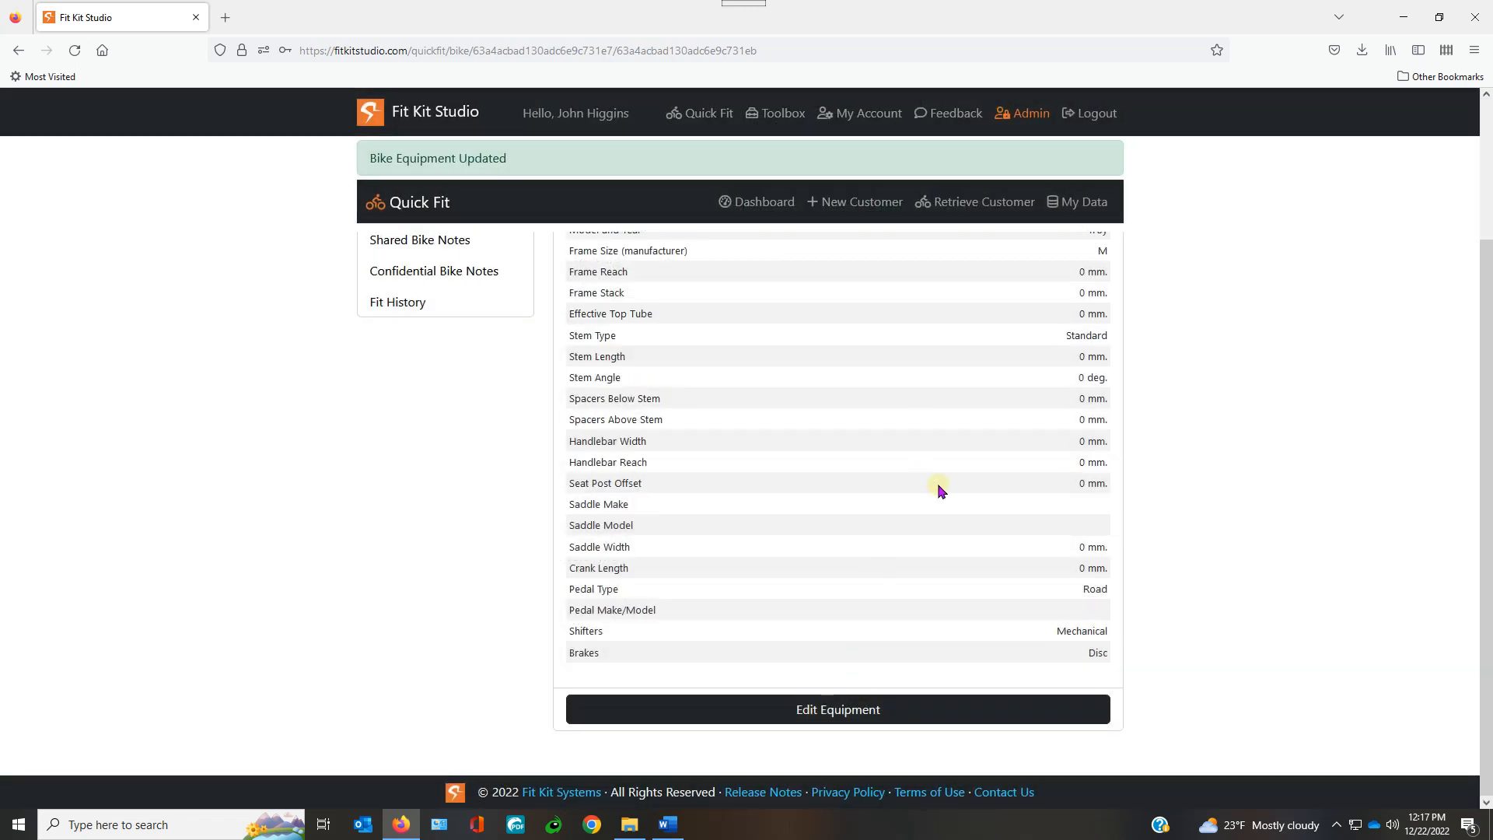
Review the road bike's editable equipment fields, set the bike type back to Mountain Bike and save.
click(865, 711)
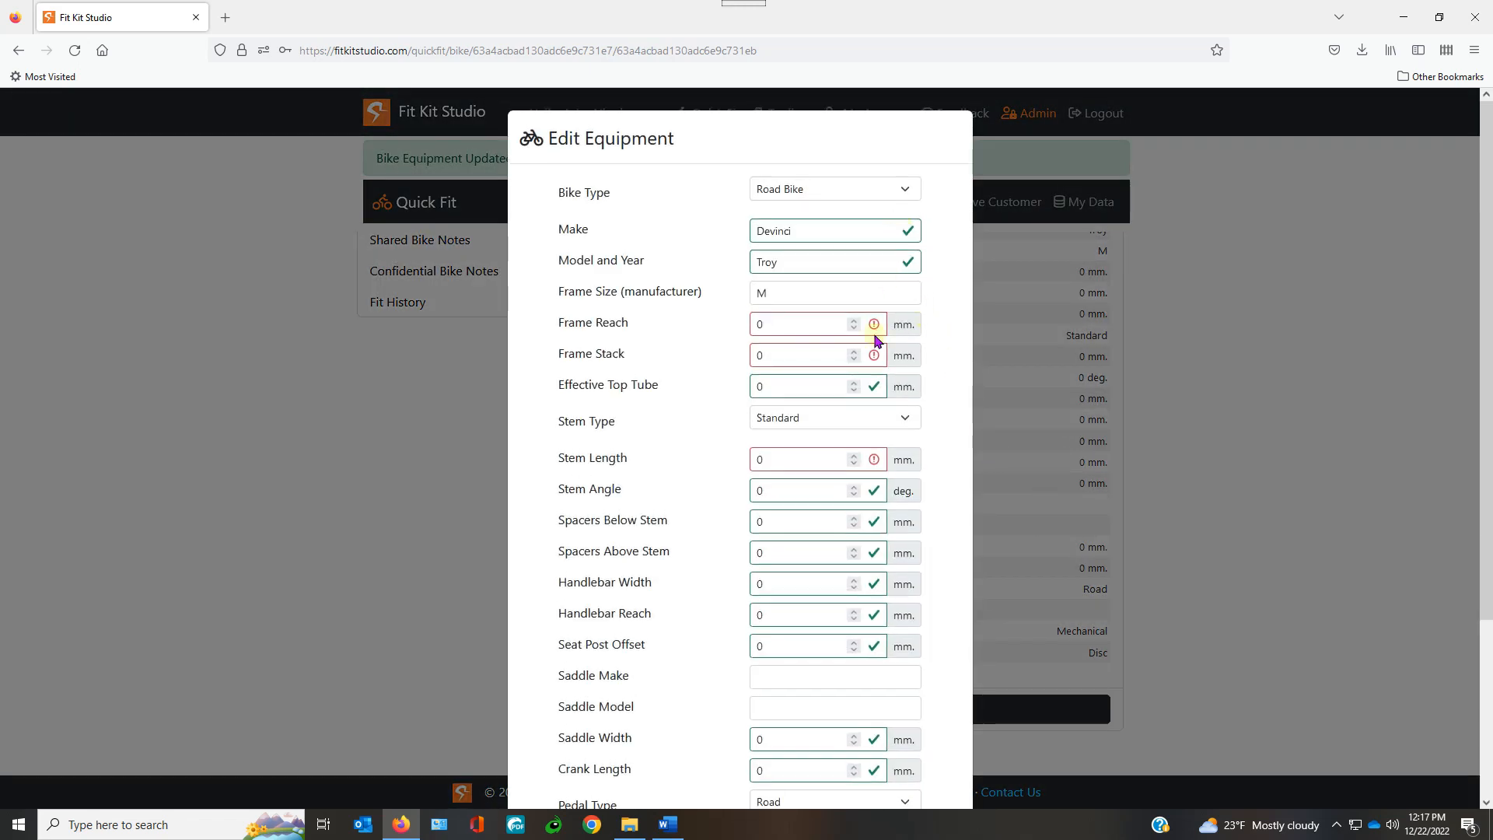
scroll(825, 552, down, 2)
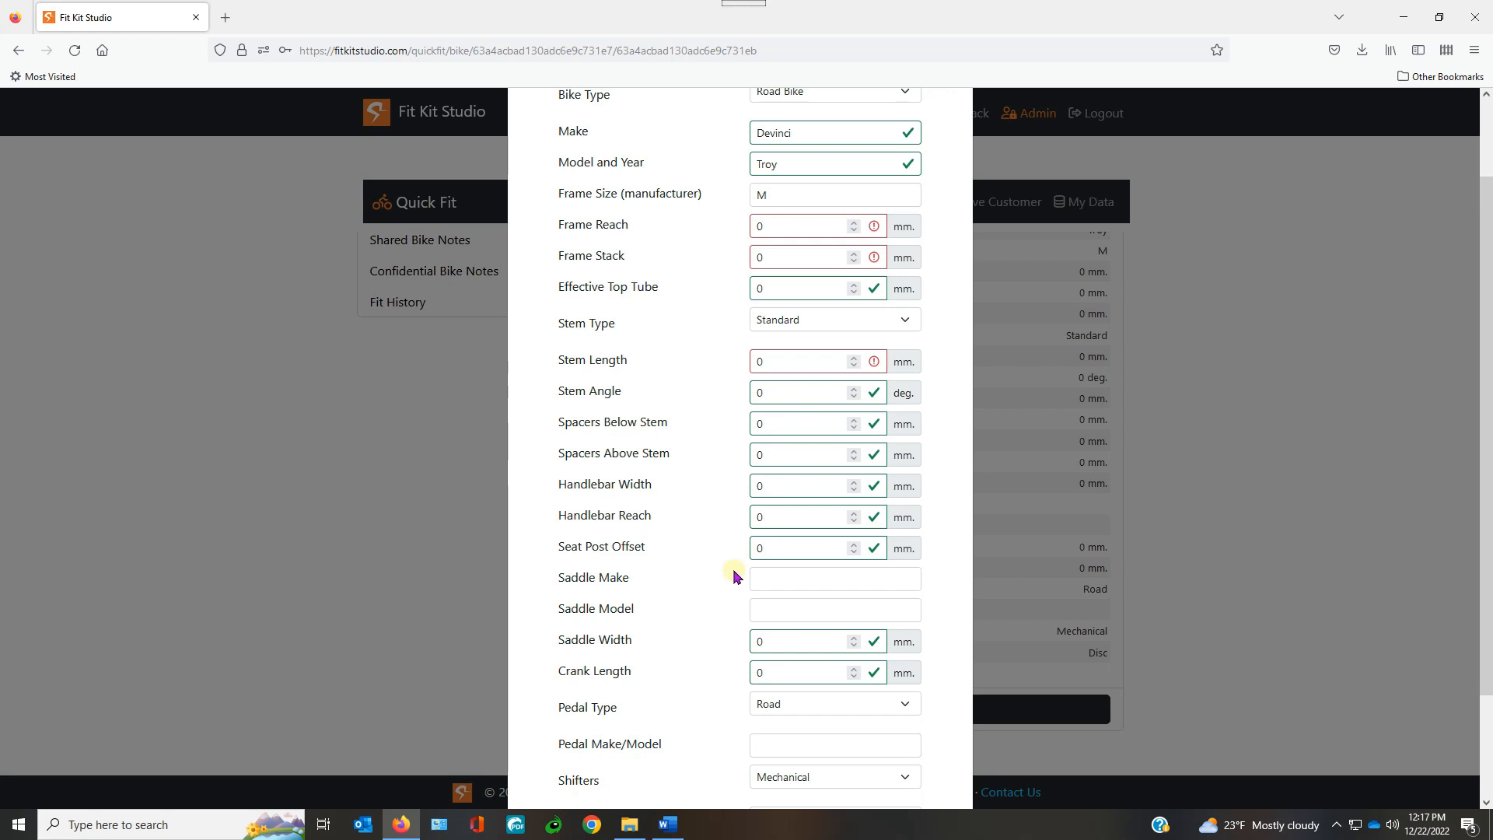
scroll(856, 434, up, 2)
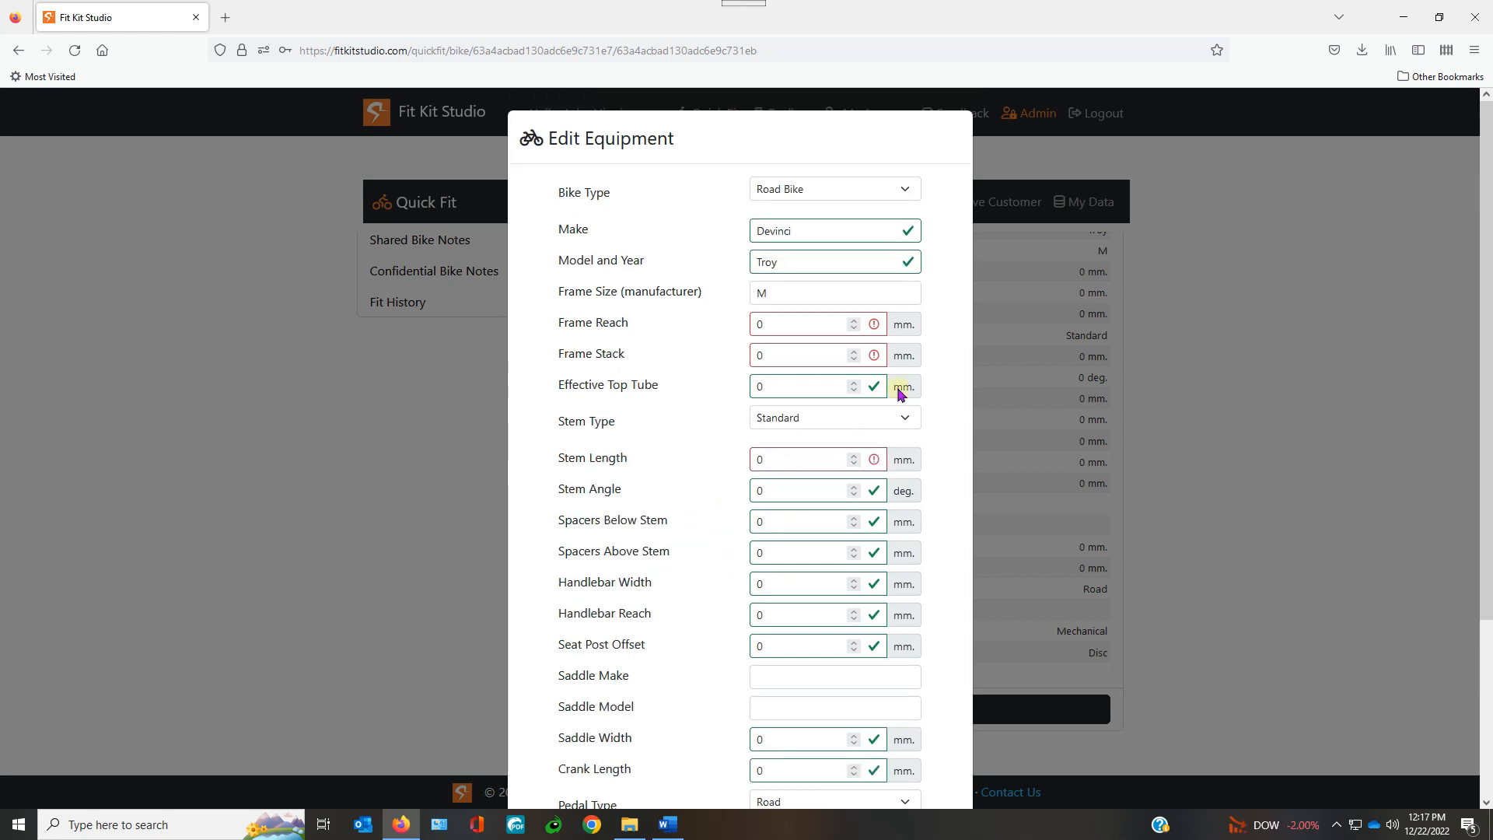
click(857, 196)
click(809, 237)
scroll(853, 390, down, 5)
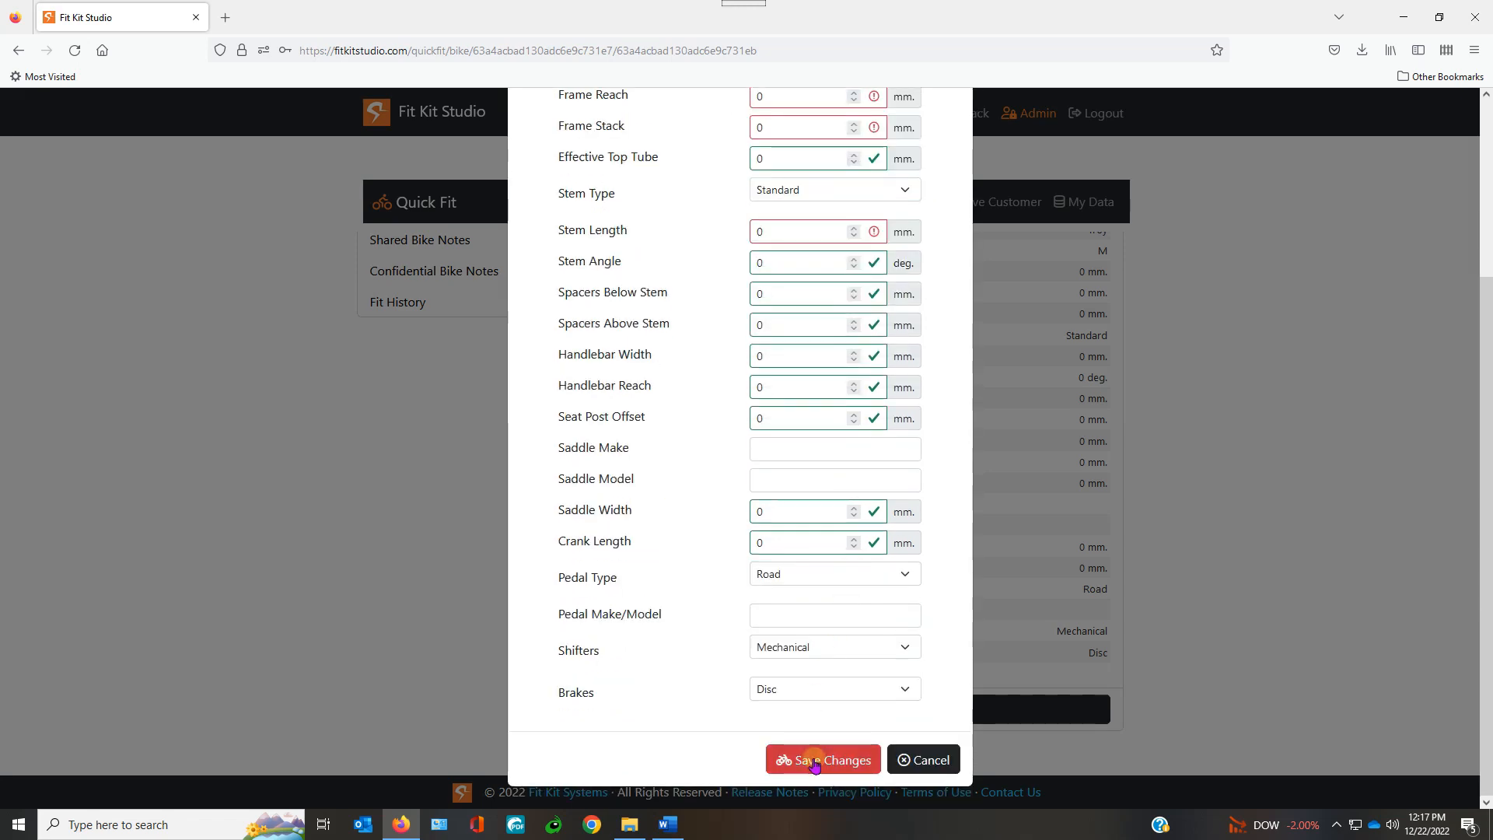
click(813, 762)
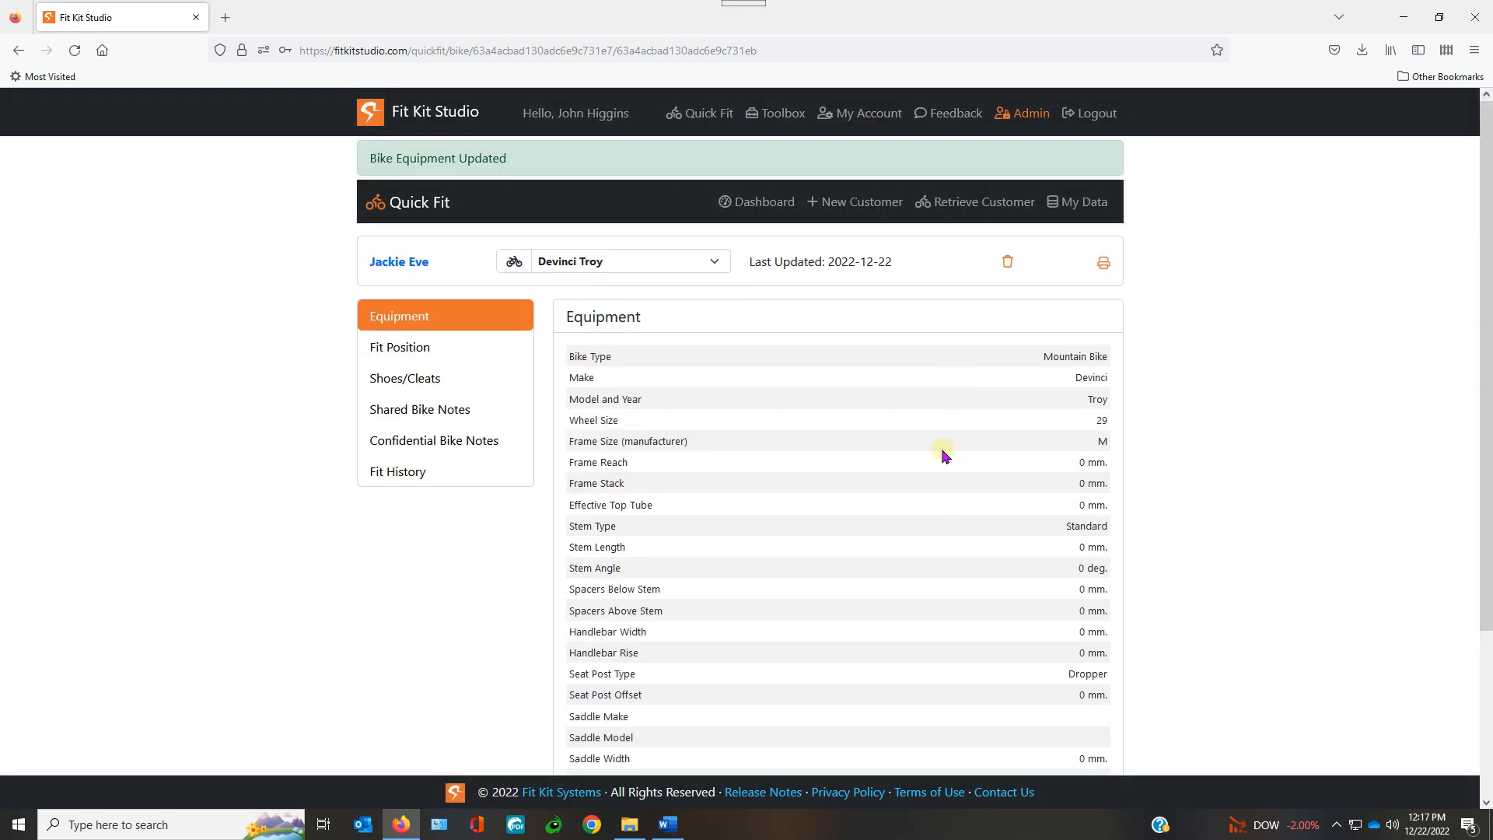
Reopen the bike's equipment for editing and set the pedal type to MTB.
scroll(943, 455, down, 3)
click(900, 707)
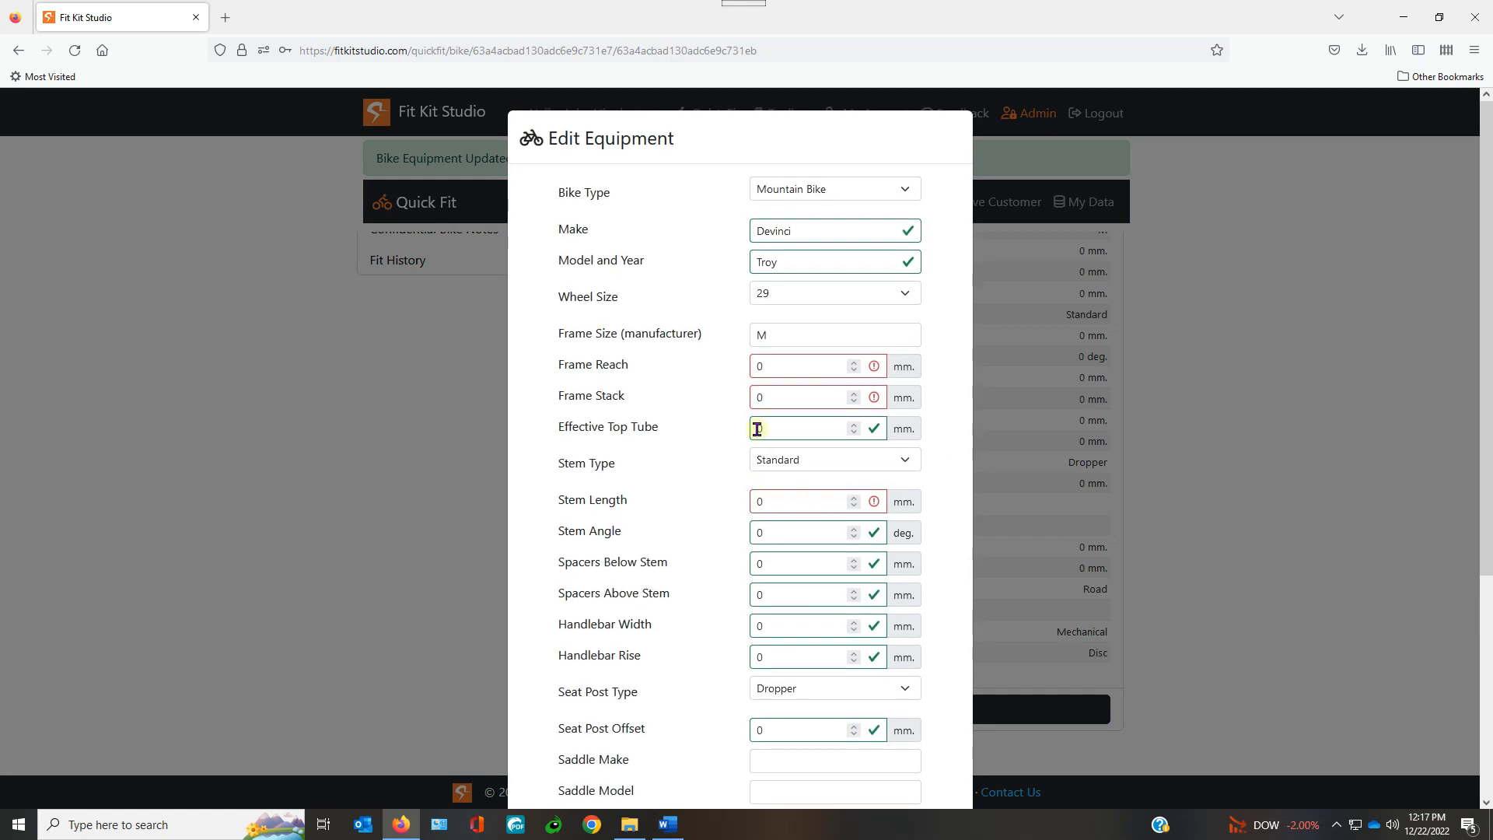
scroll(821, 459, down, 4)
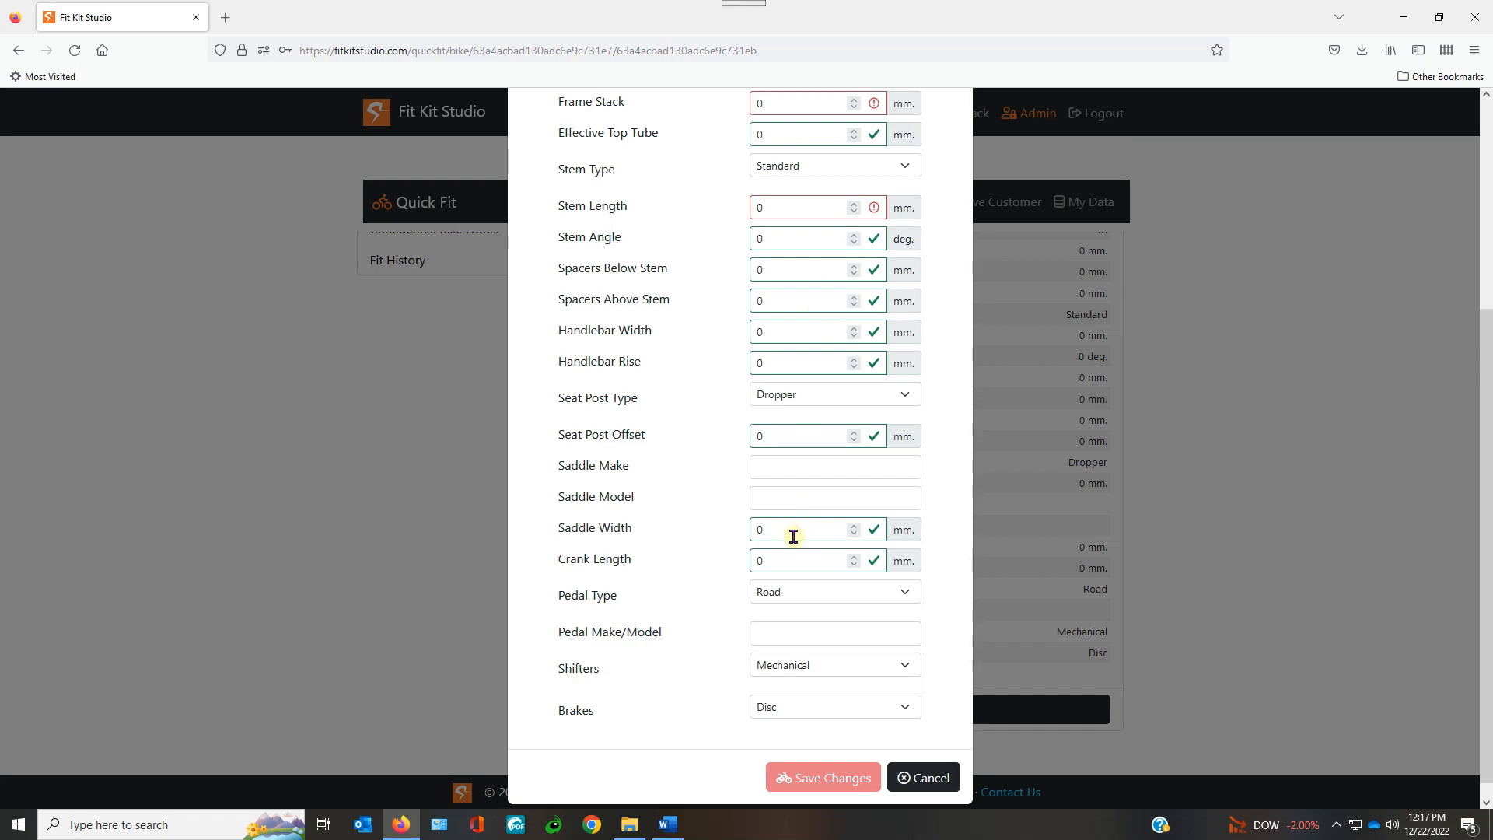
click(832, 594)
click(811, 634)
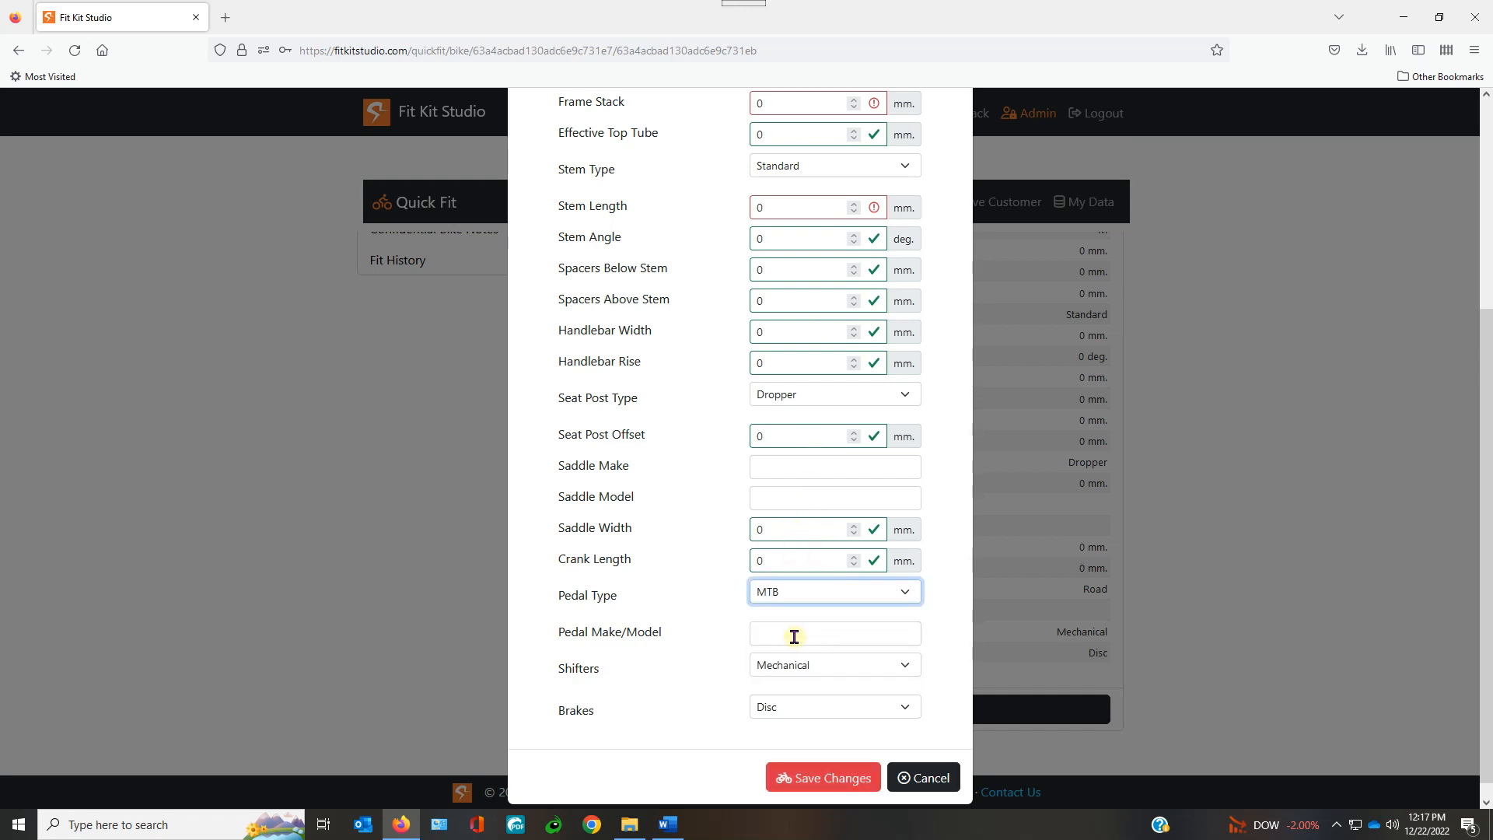
Try setting the shifters to Electronic, check the brake options and discard the equipment changes.
click(805, 665)
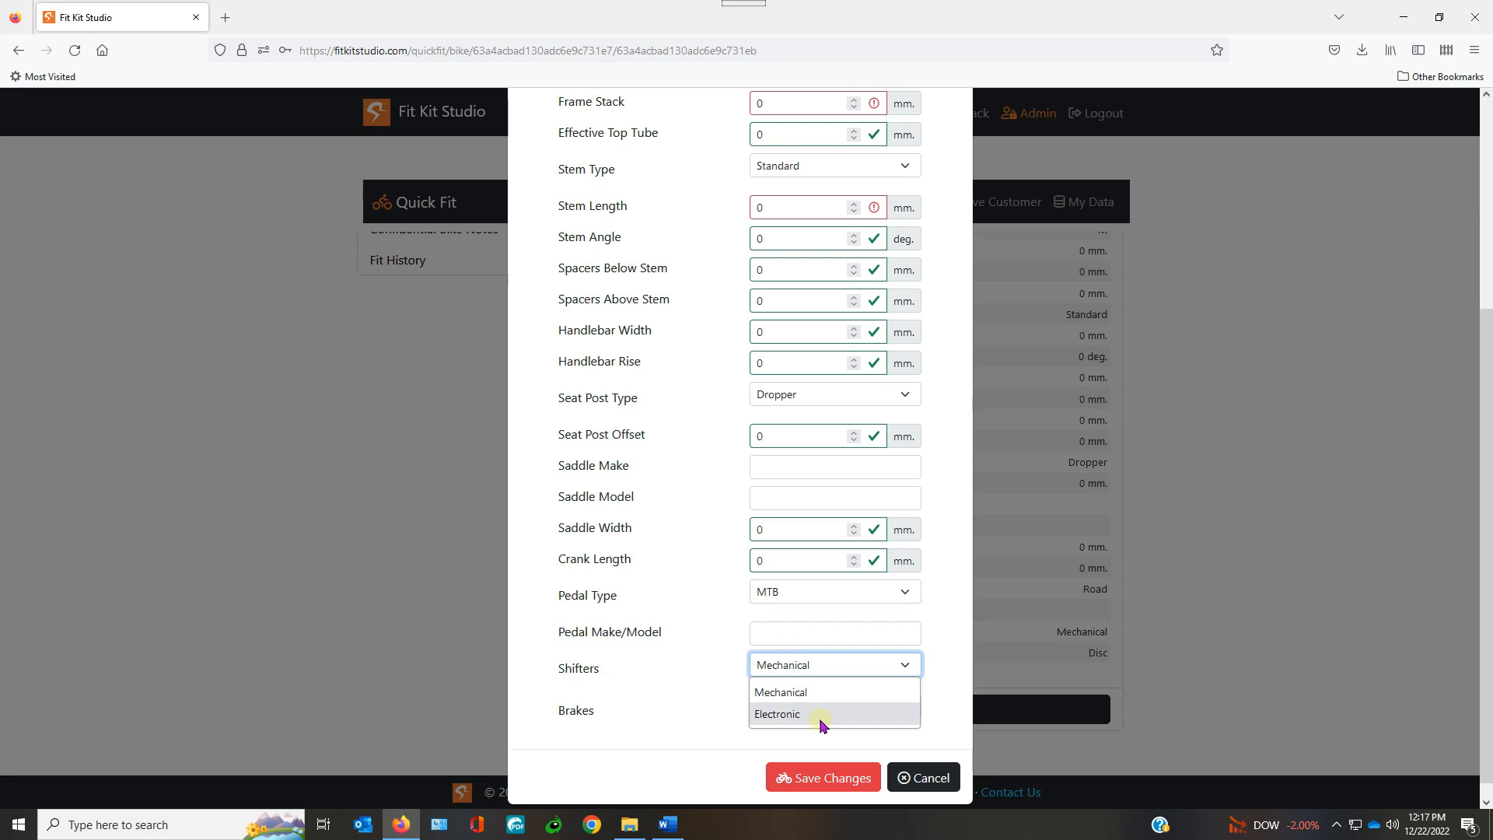
click(821, 726)
click(820, 712)
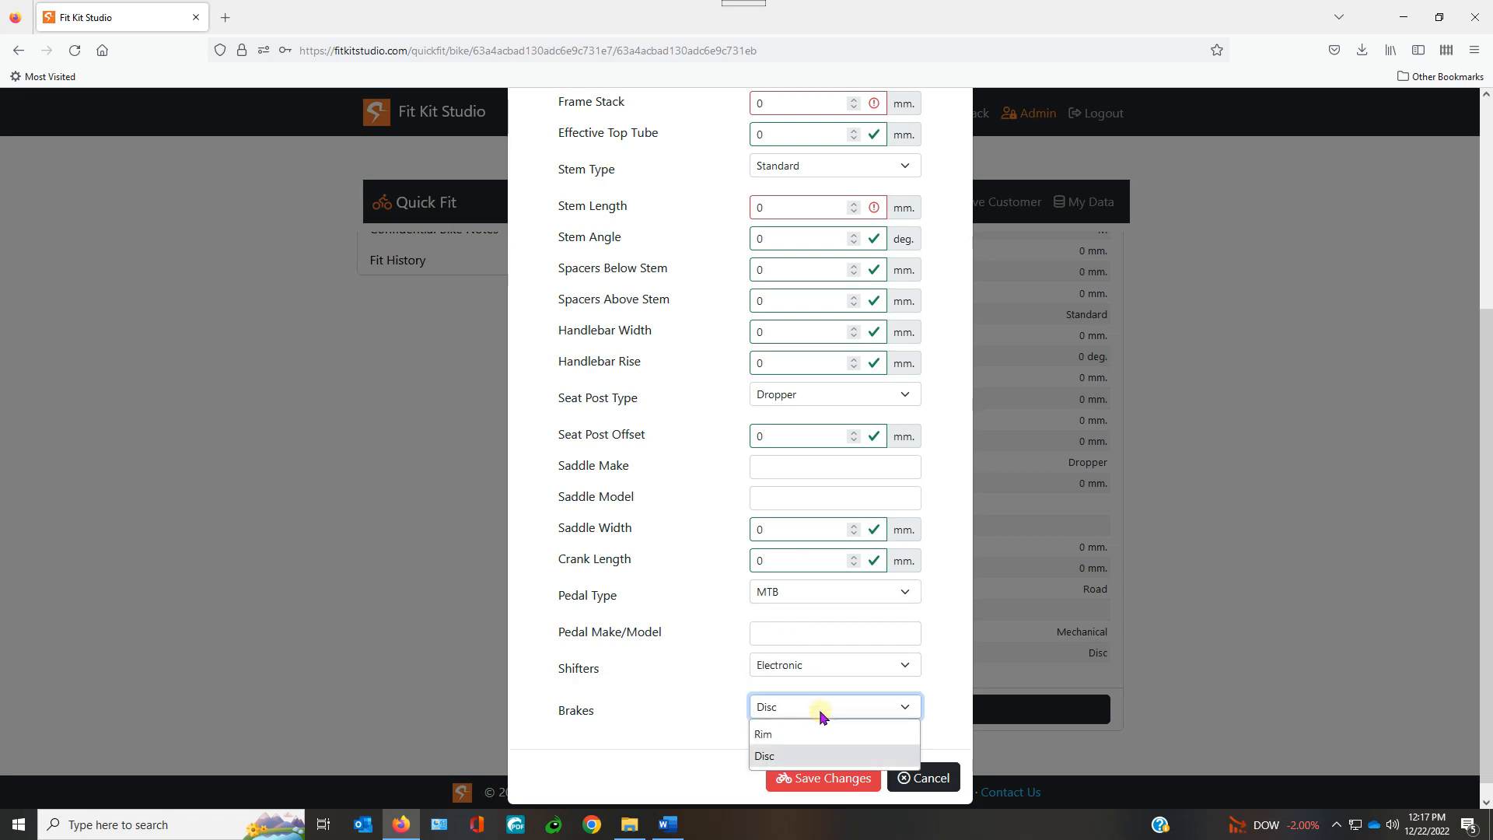
click(928, 779)
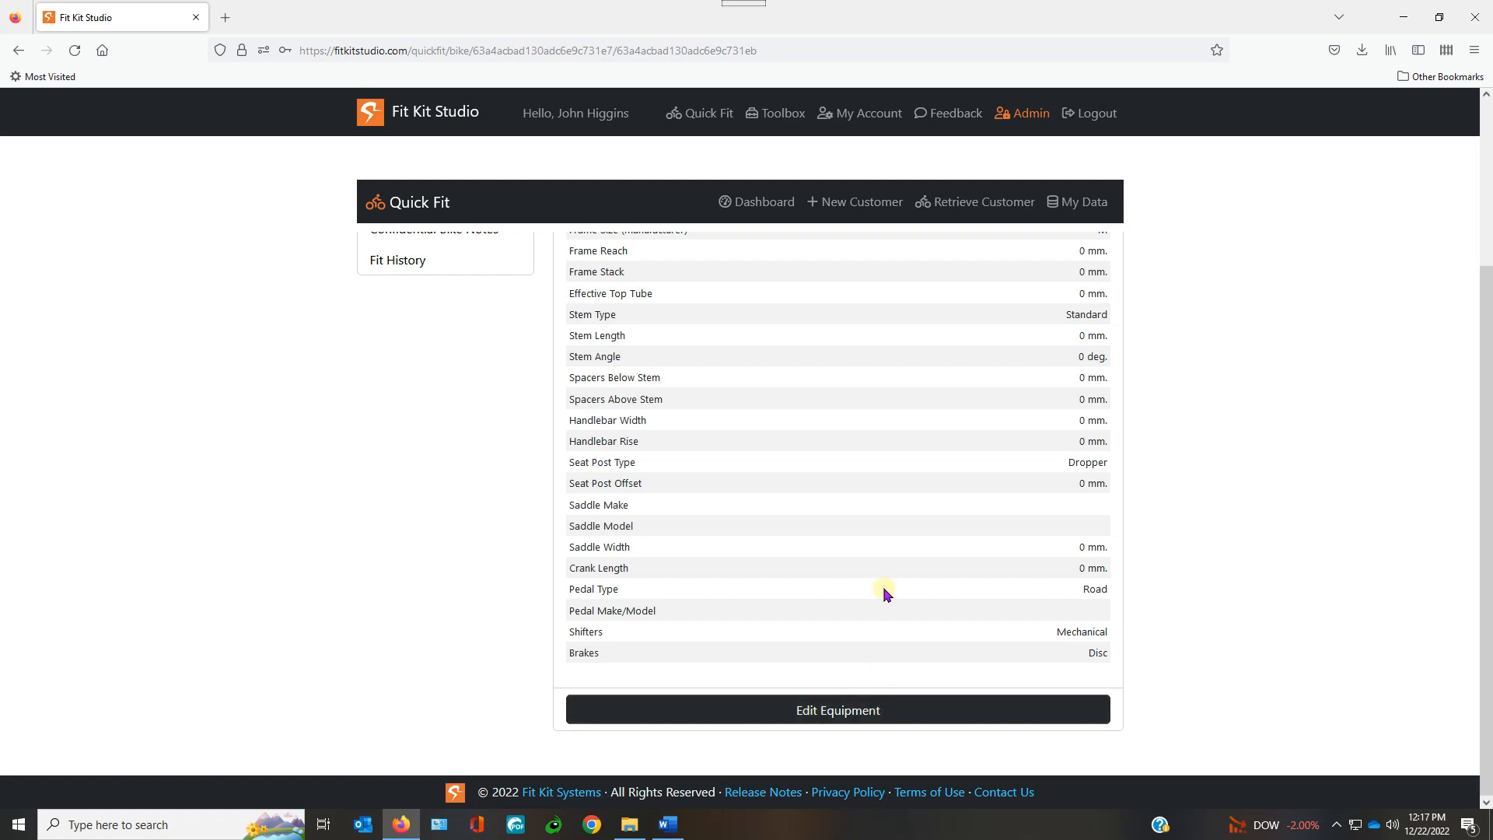
Review the editable fields for the bike's Fit Position and Shoes/Cleats, leaving both without saving.
scroll(845, 507, up, 3)
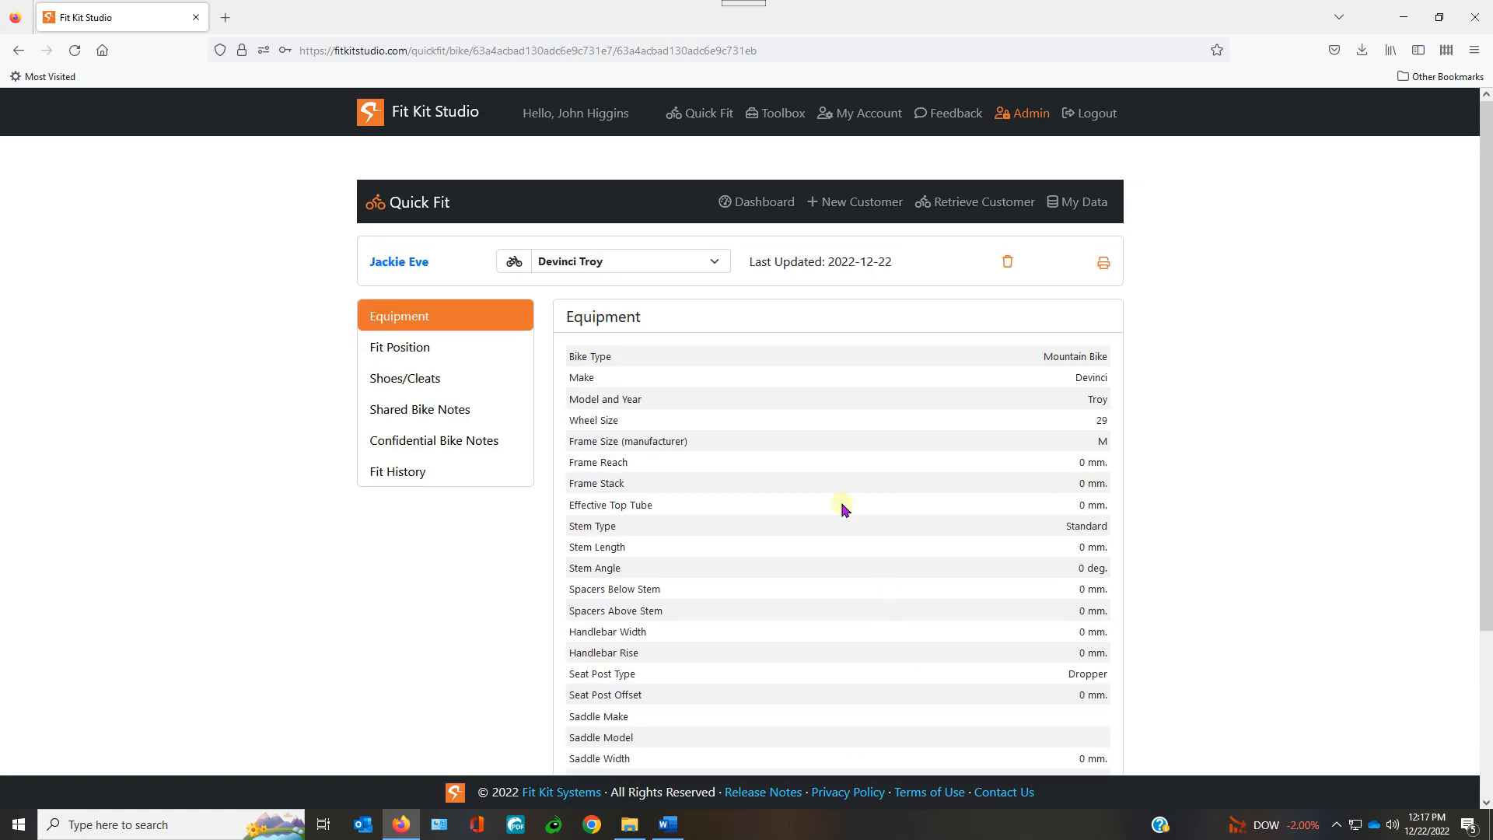
click(396, 347)
click(798, 585)
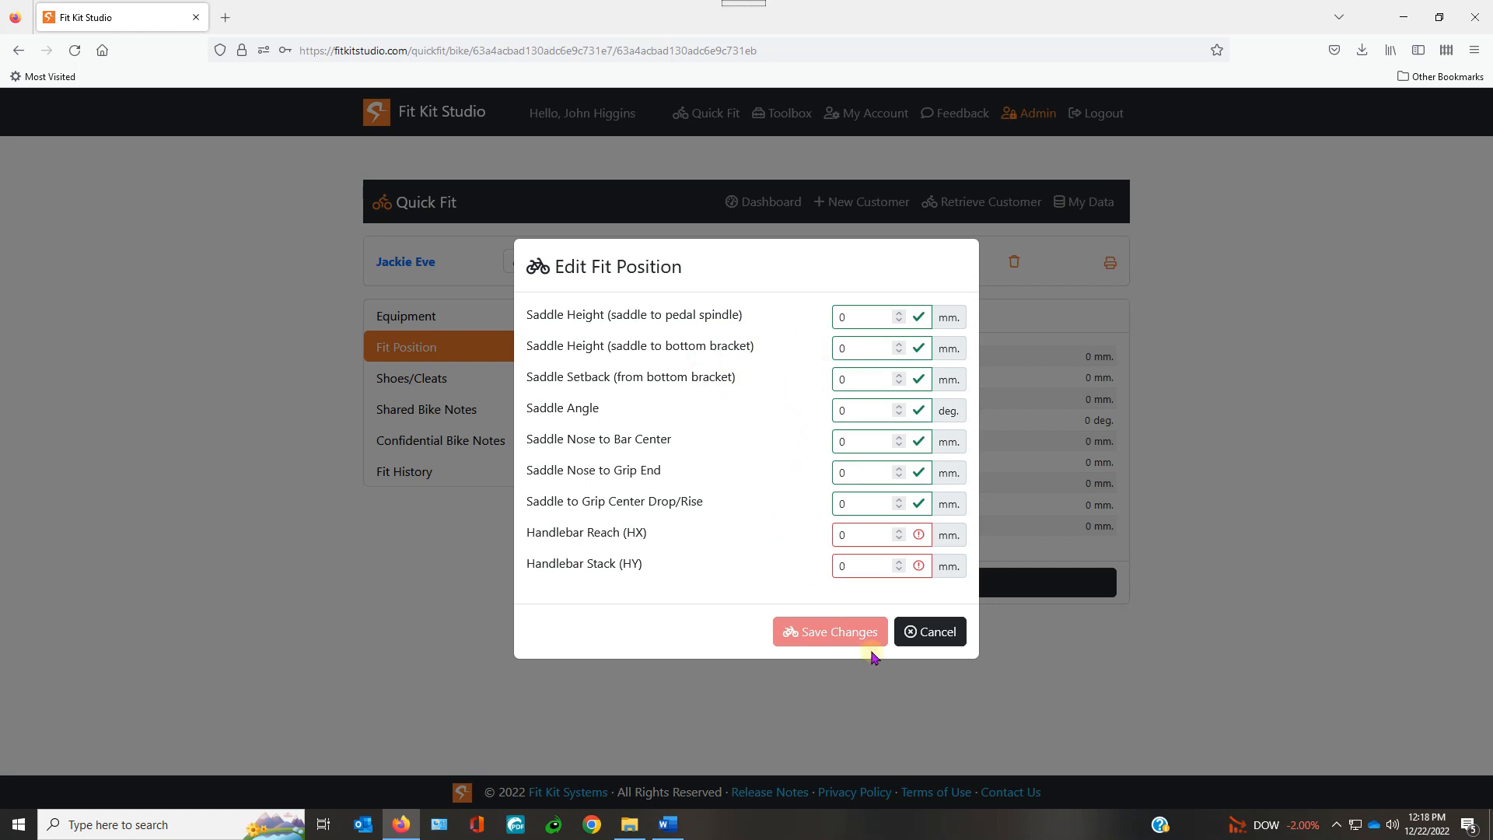
click(936, 633)
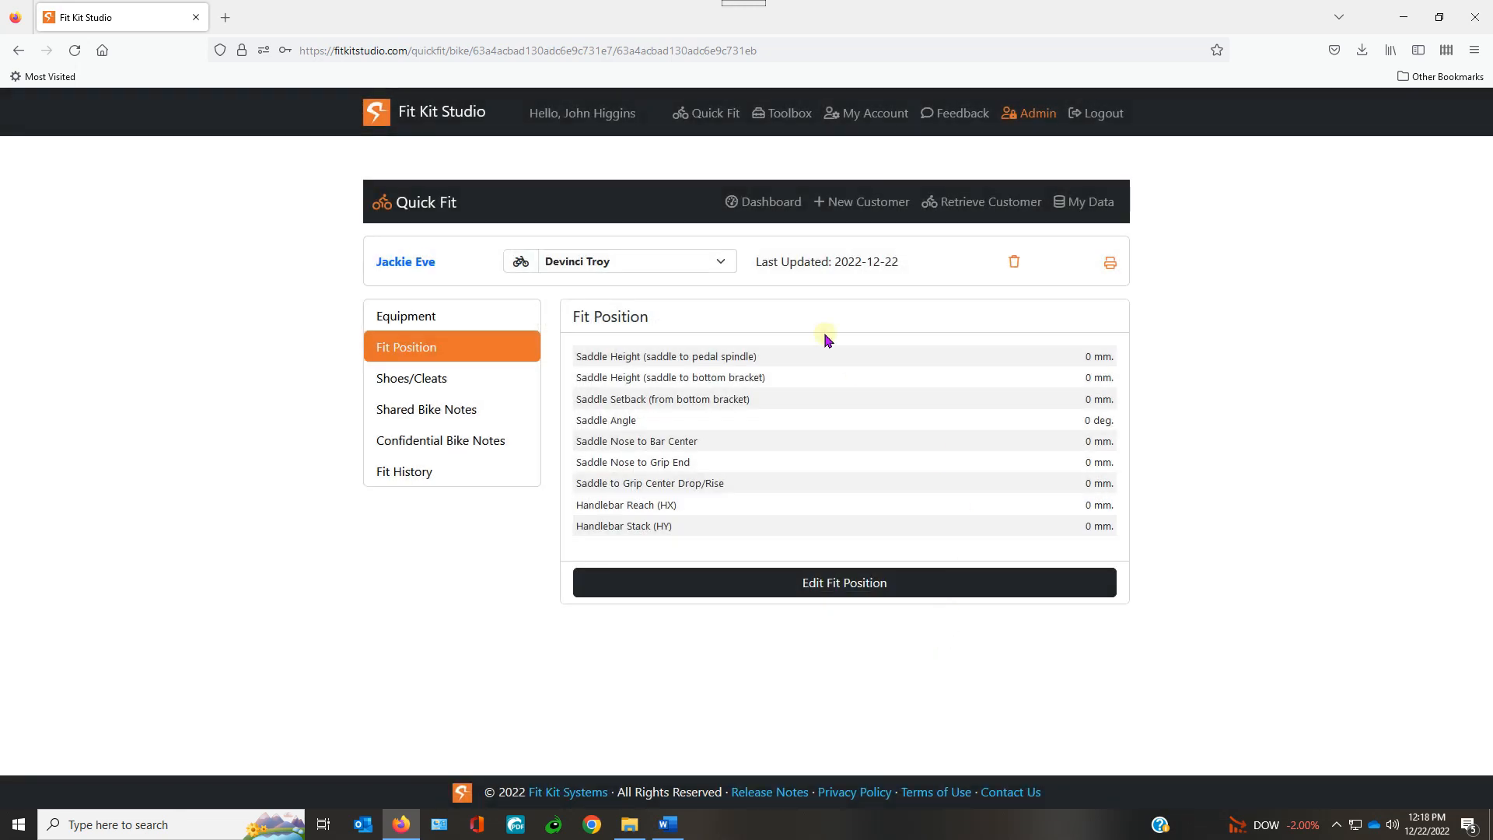
click(433, 384)
click(797, 616)
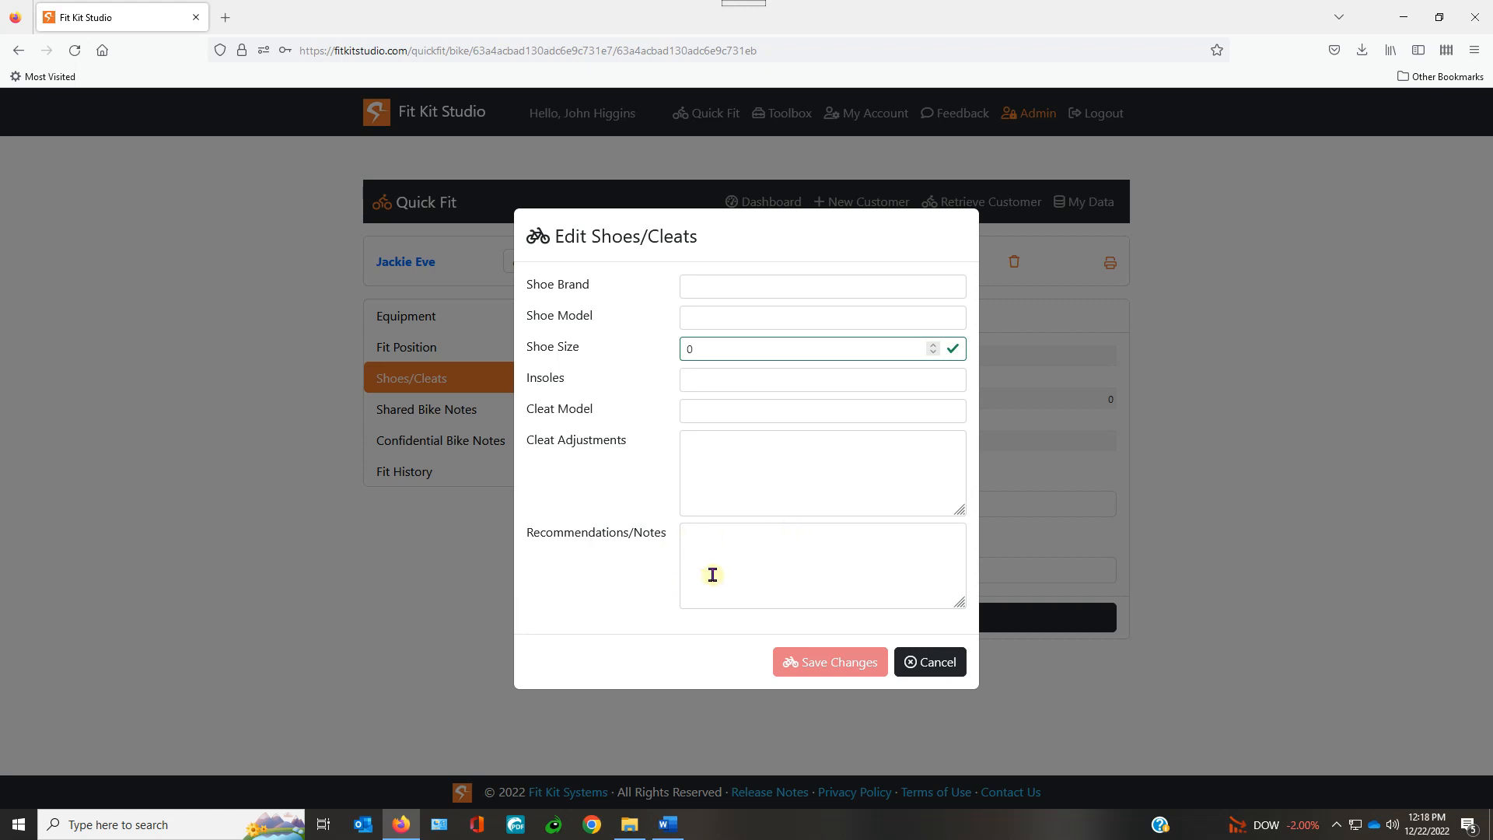
click(933, 663)
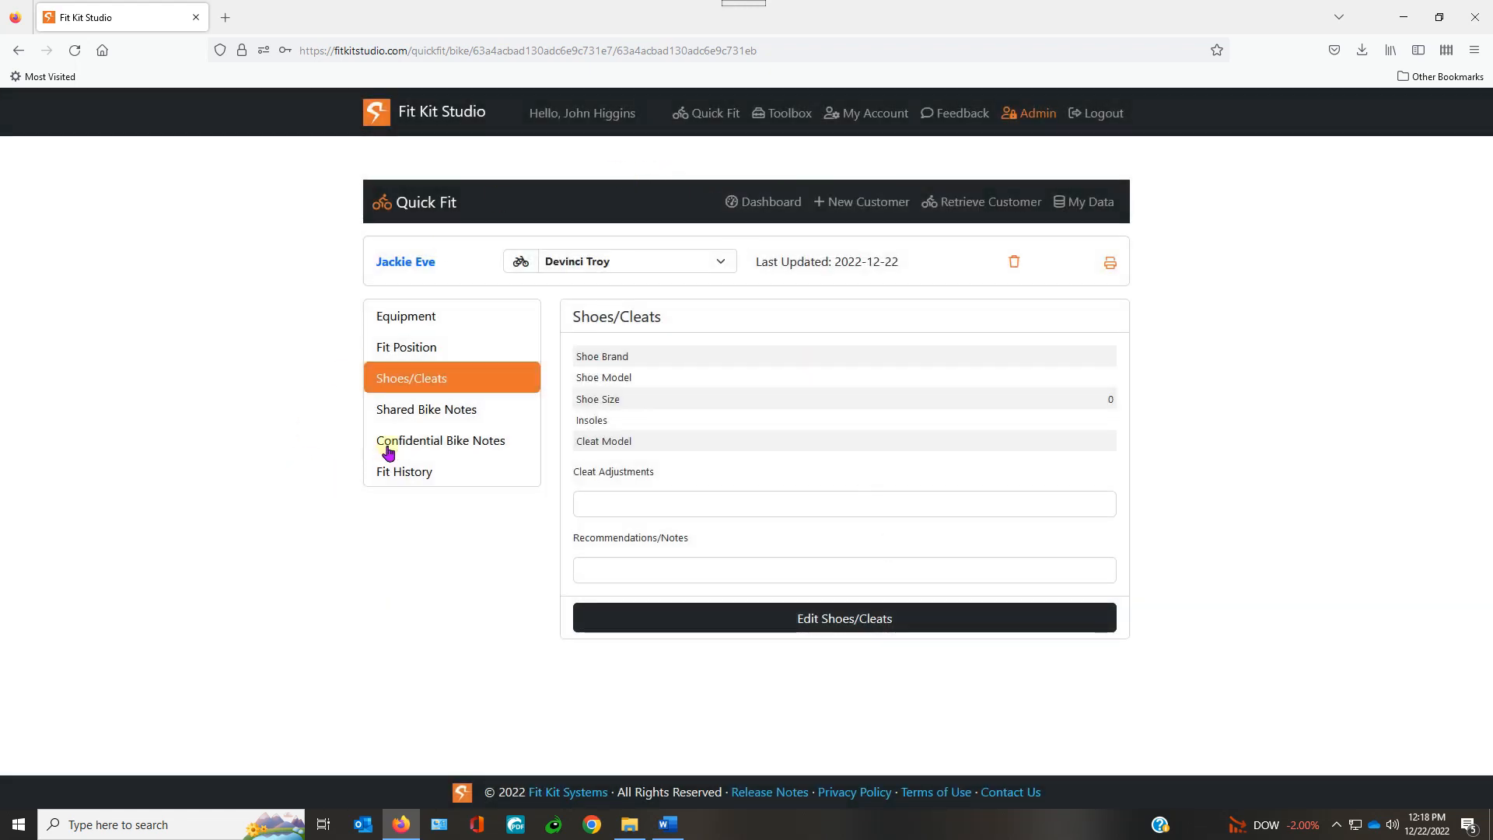
View the editors for the Shared Bike Notes and the Confidential Bike Notes, closing each without entering a note.
click(410, 417)
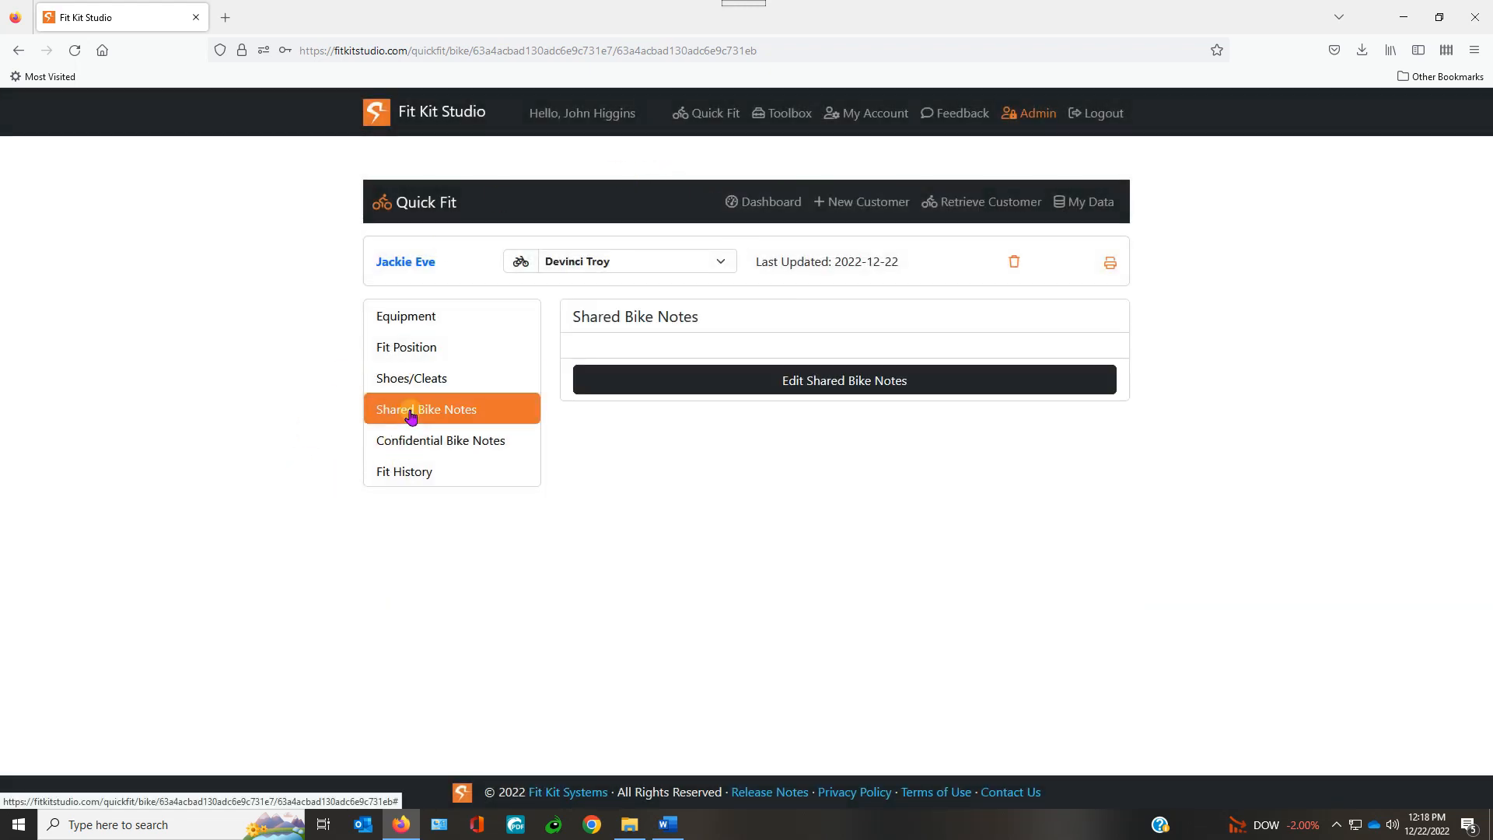
click(795, 381)
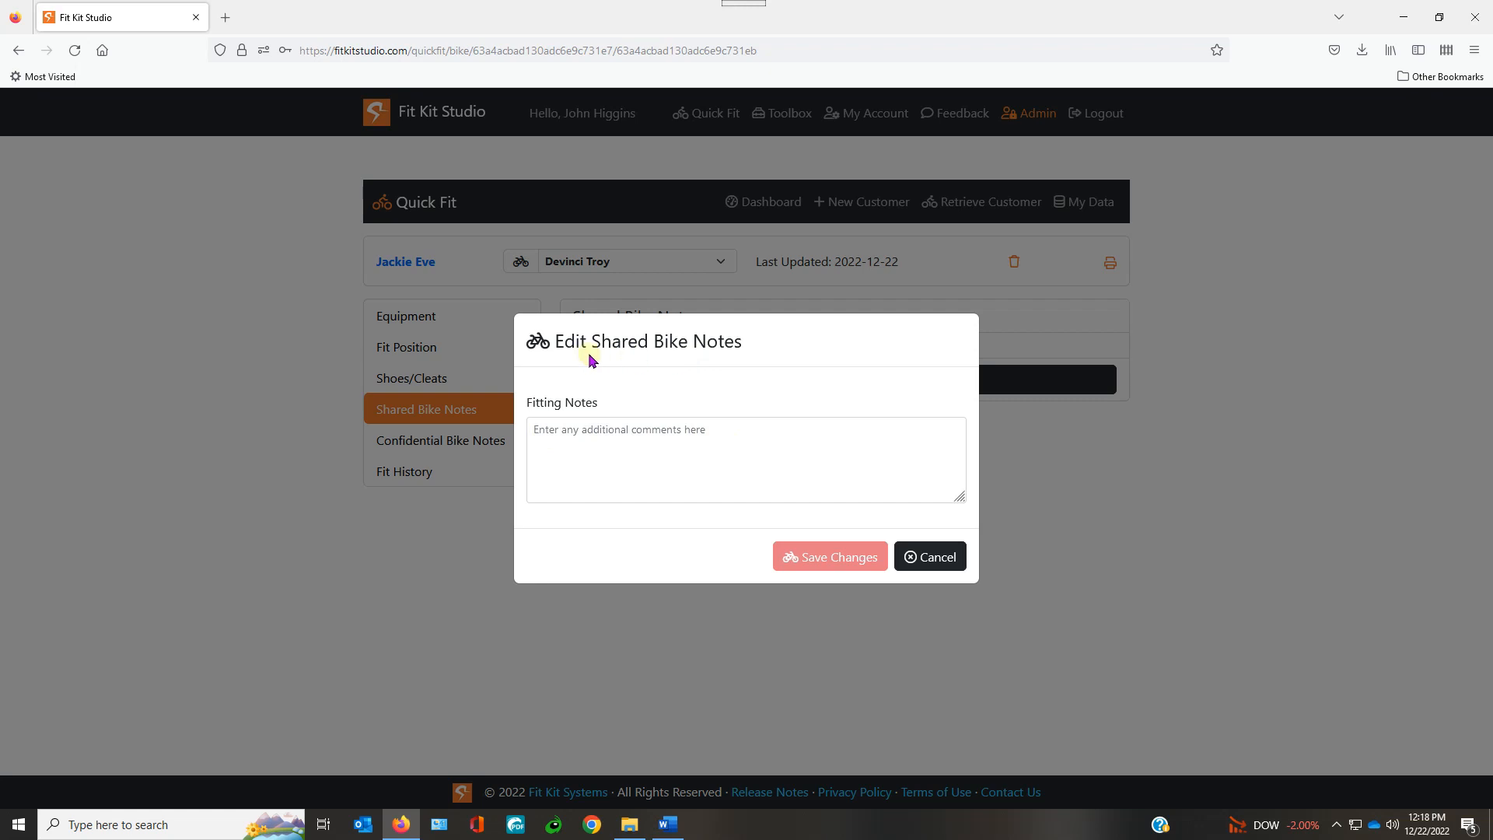
click(945, 555)
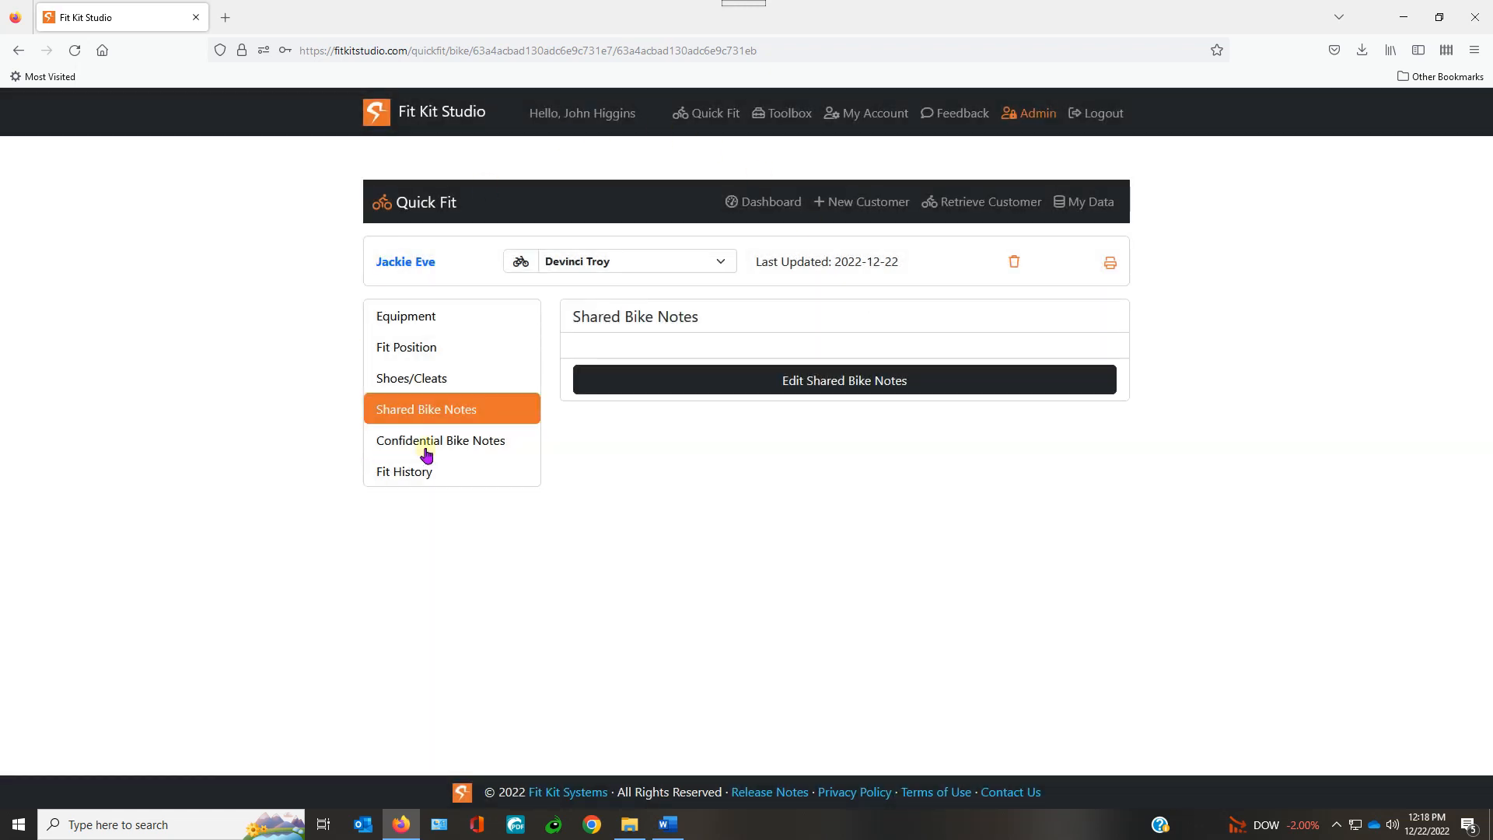
click(428, 442)
click(633, 379)
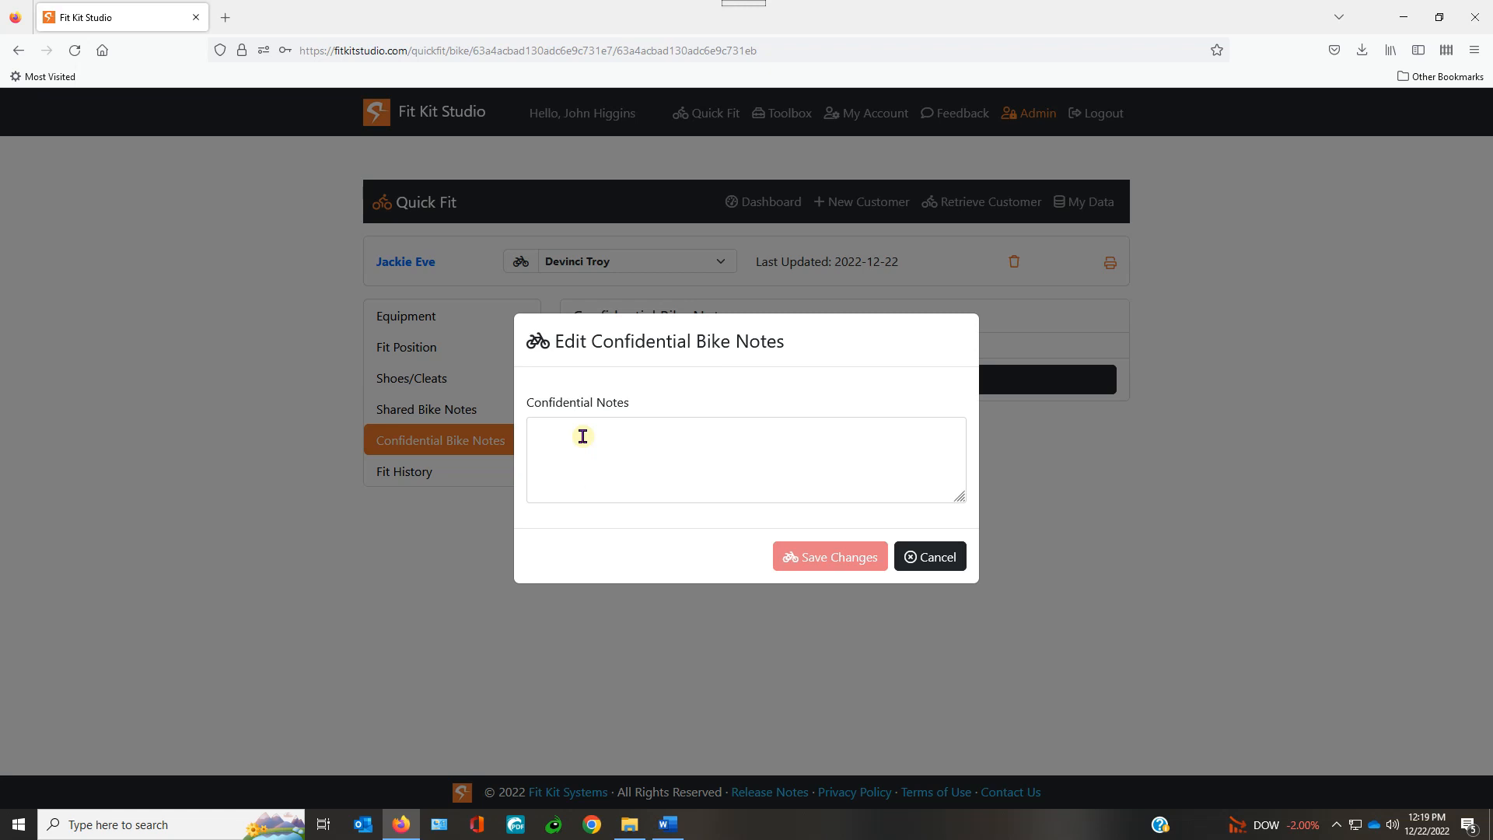
click(931, 559)
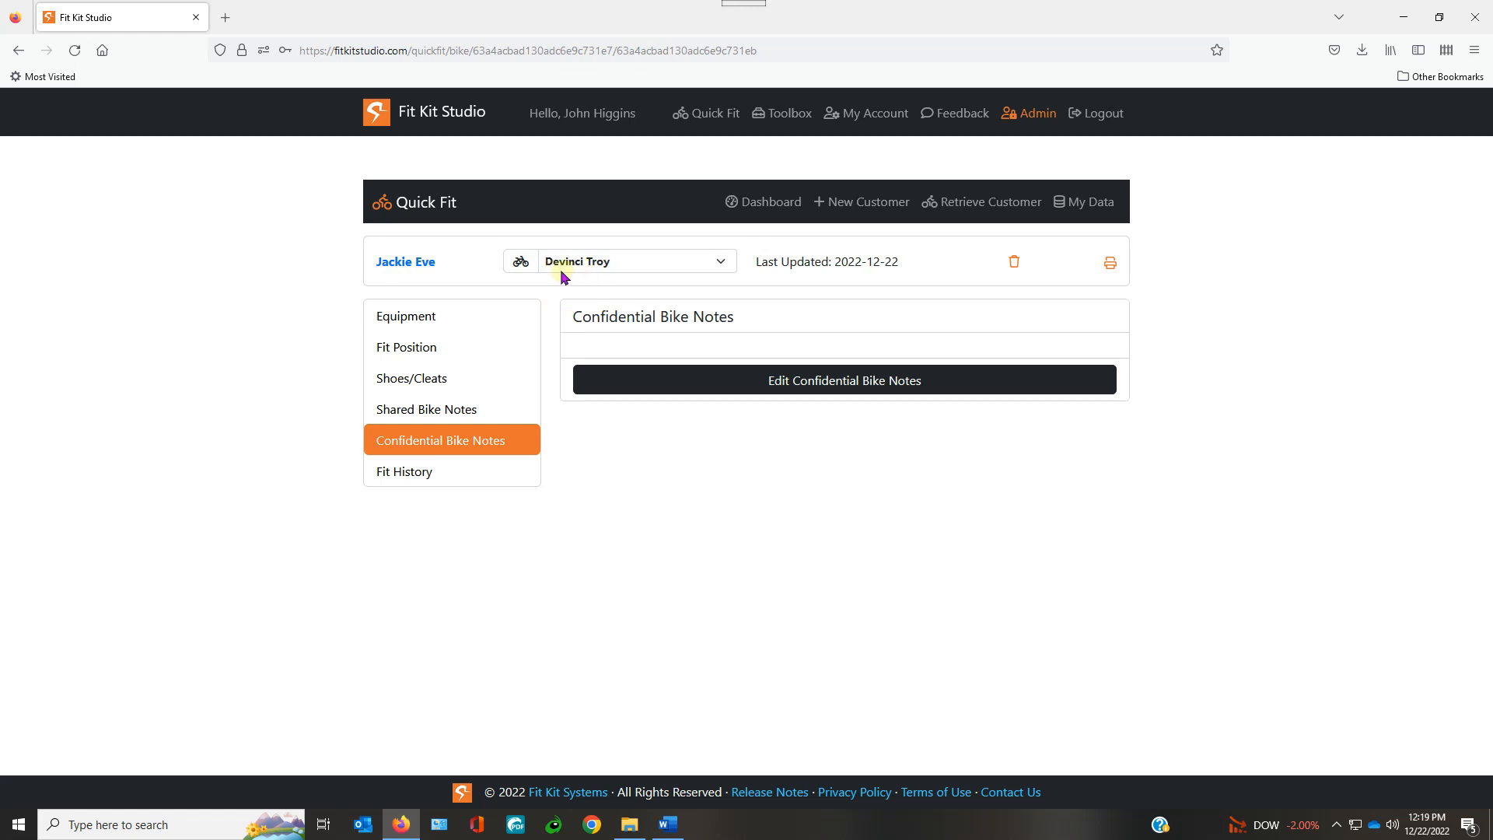
Look through the bike's Fit History from the saddle measurements down to the handlebar values.
click(418, 478)
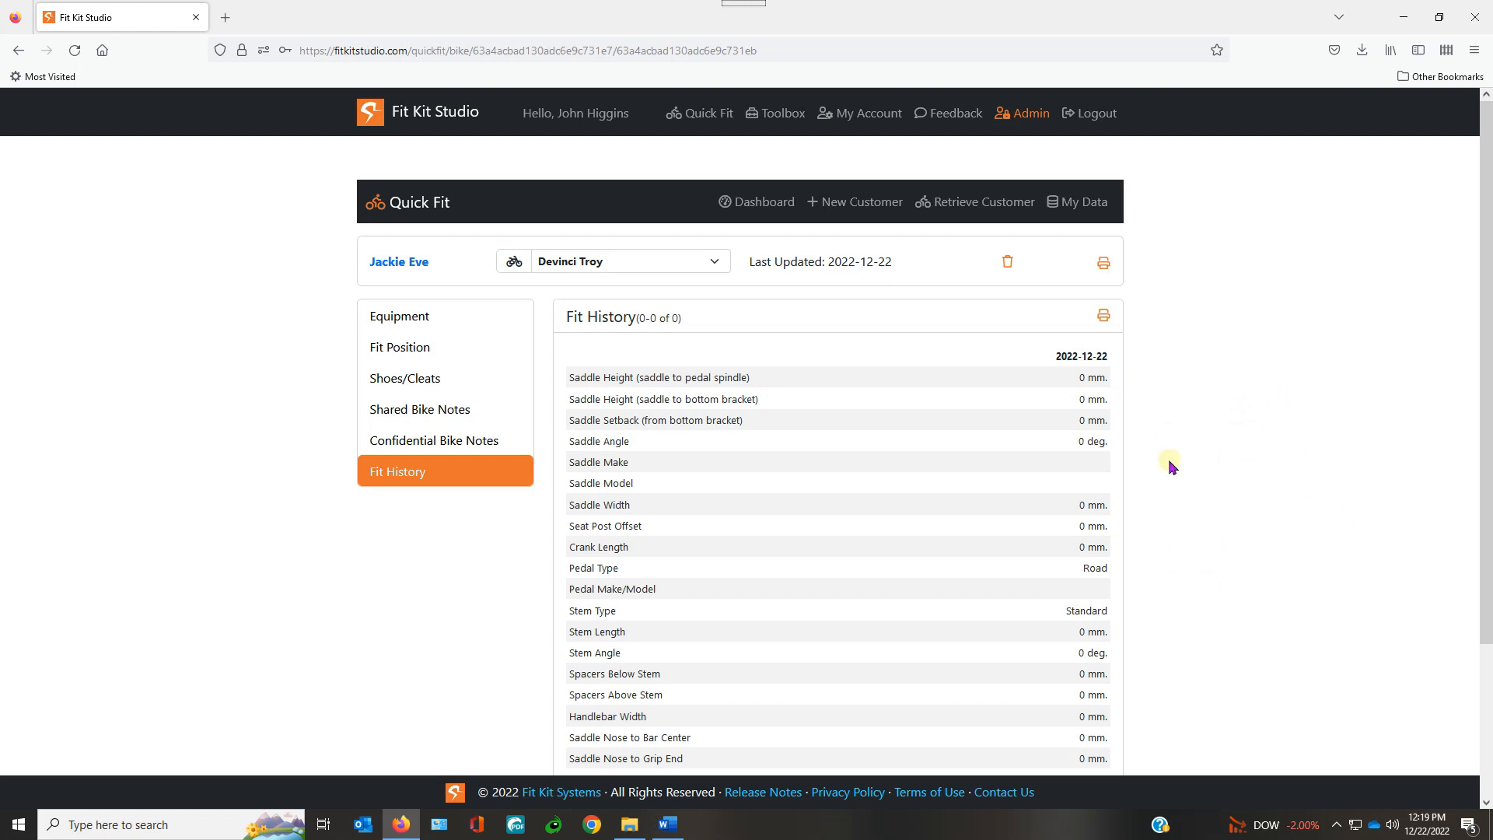
scroll(1028, 725, down, 3)
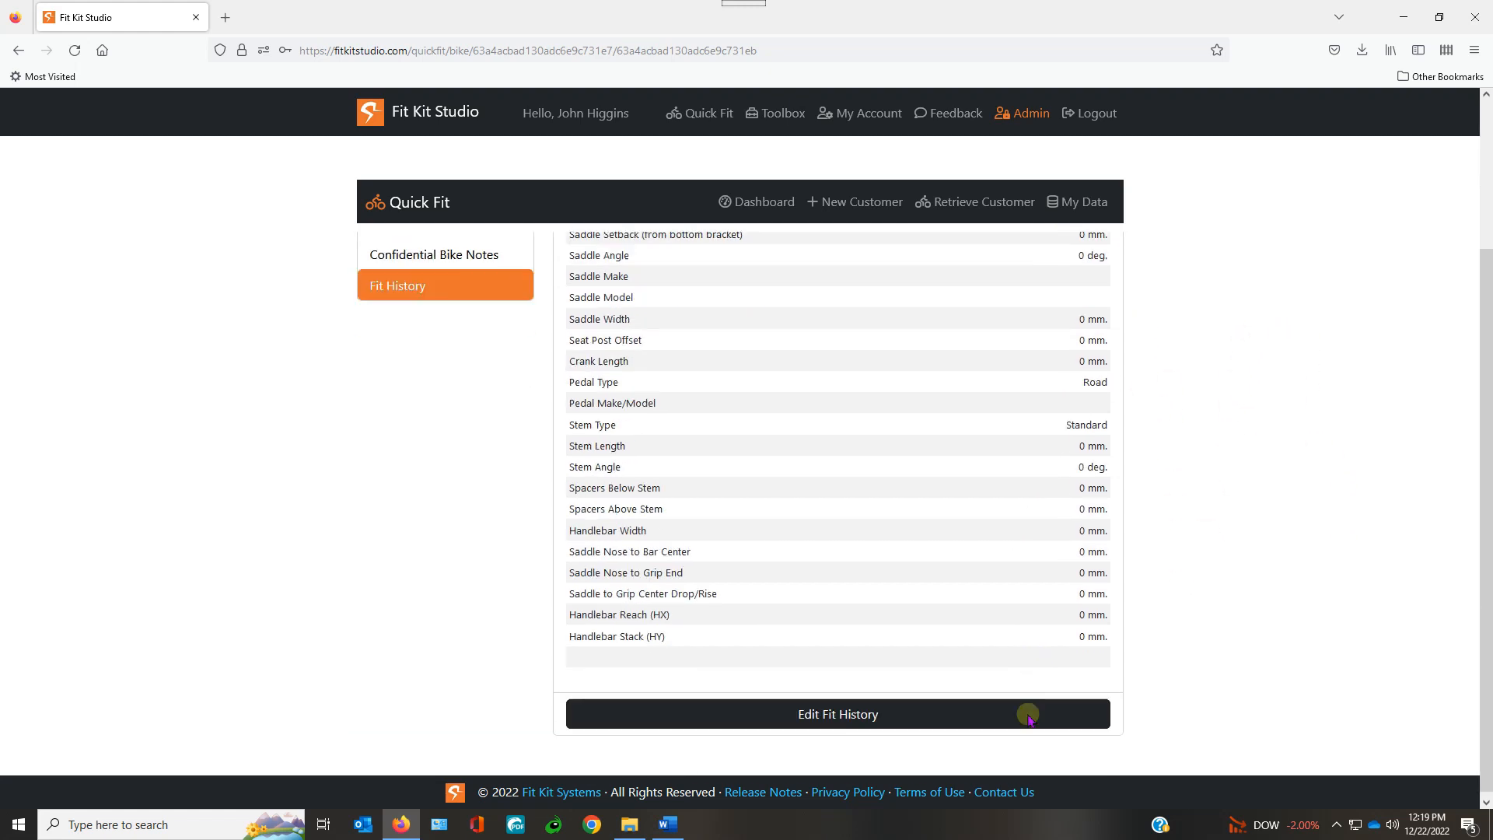
scroll(1029, 717, up, 3)
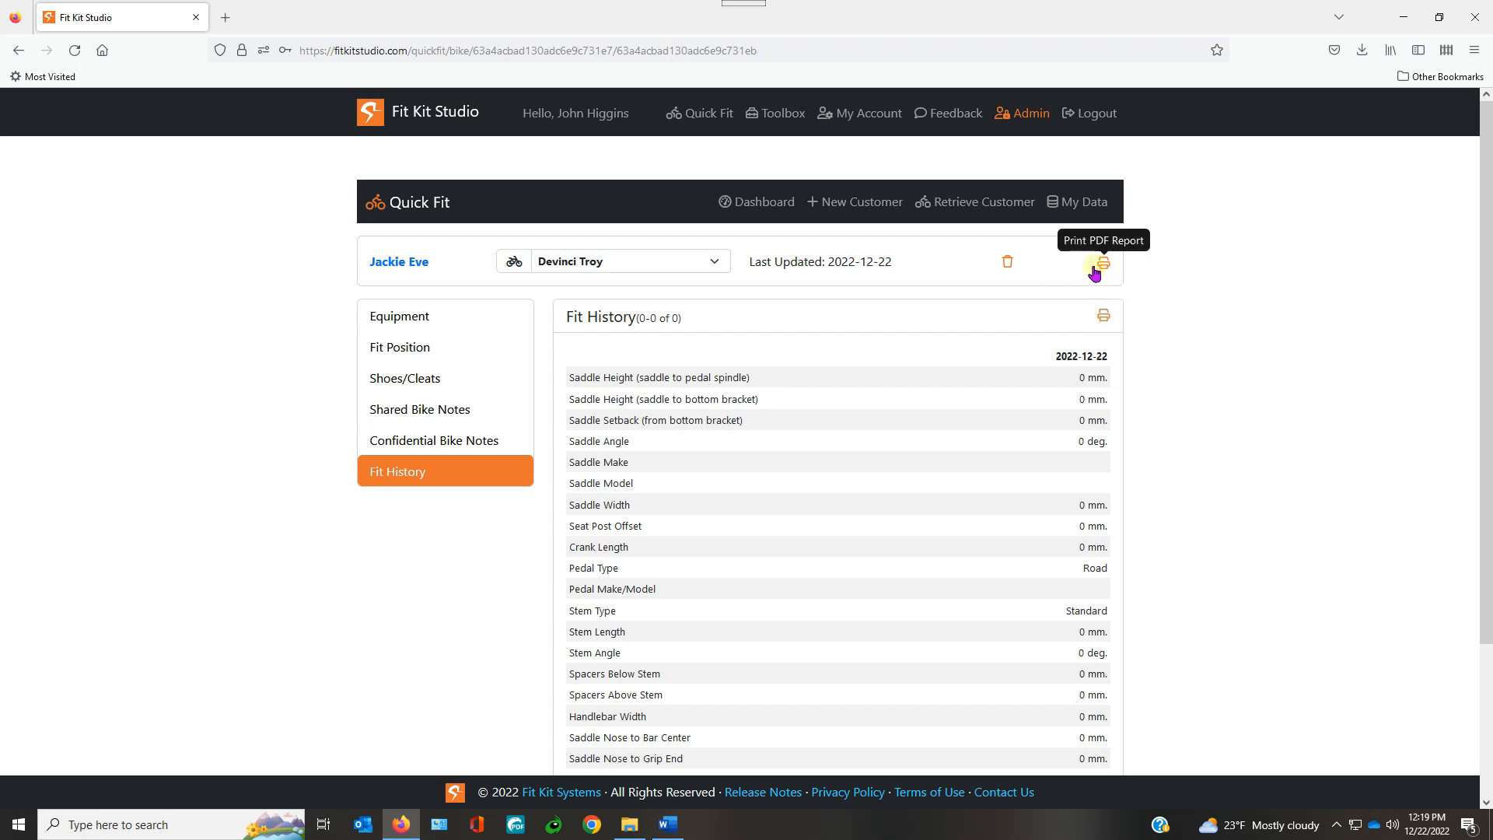
Return to the bike's equipment details, generate the PDF fit report and open the downloaded FKS_Fit_Report(126).pdf.
click(437, 319)
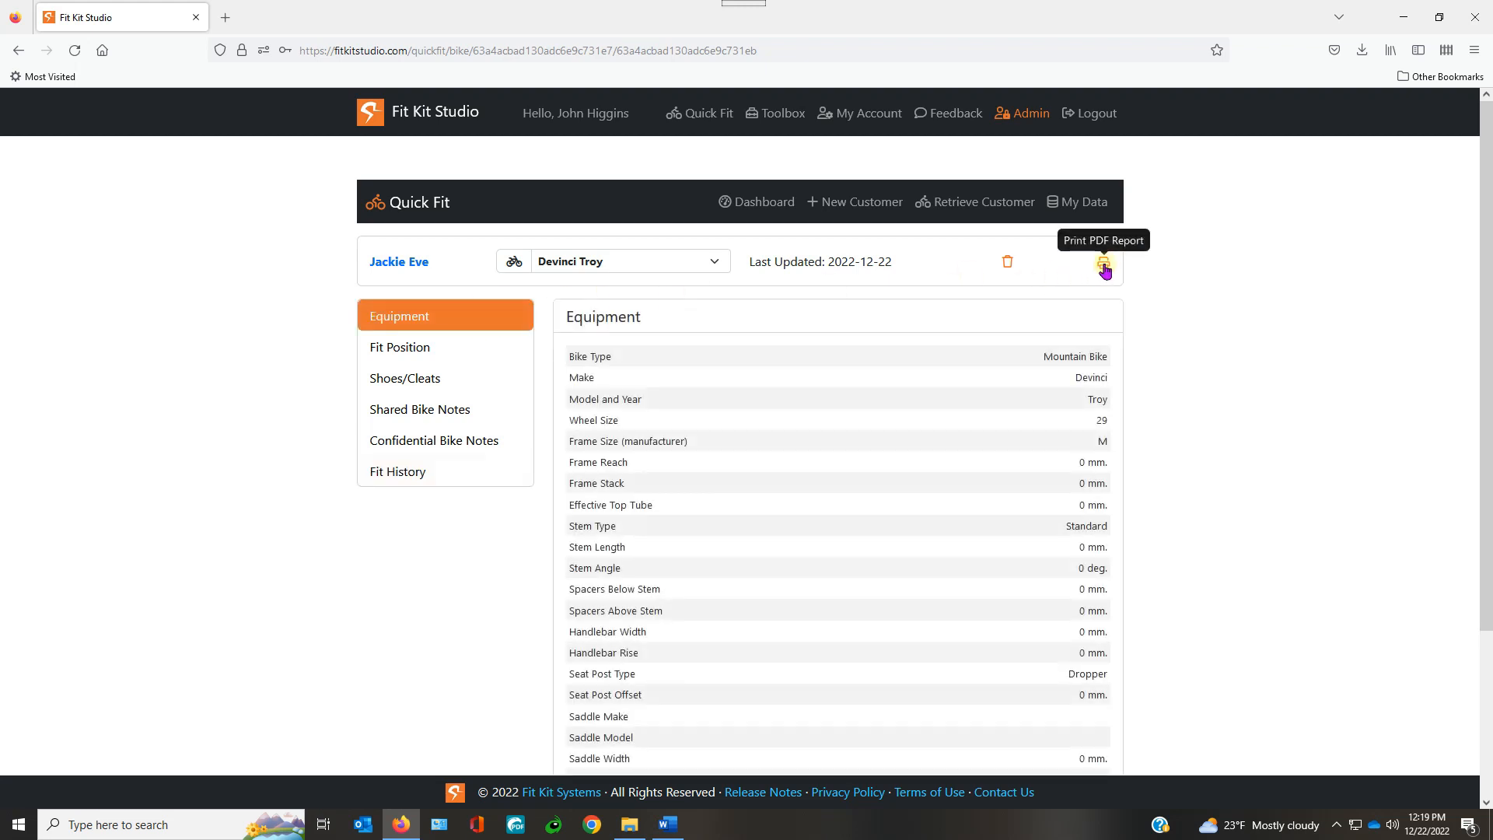
click(1105, 268)
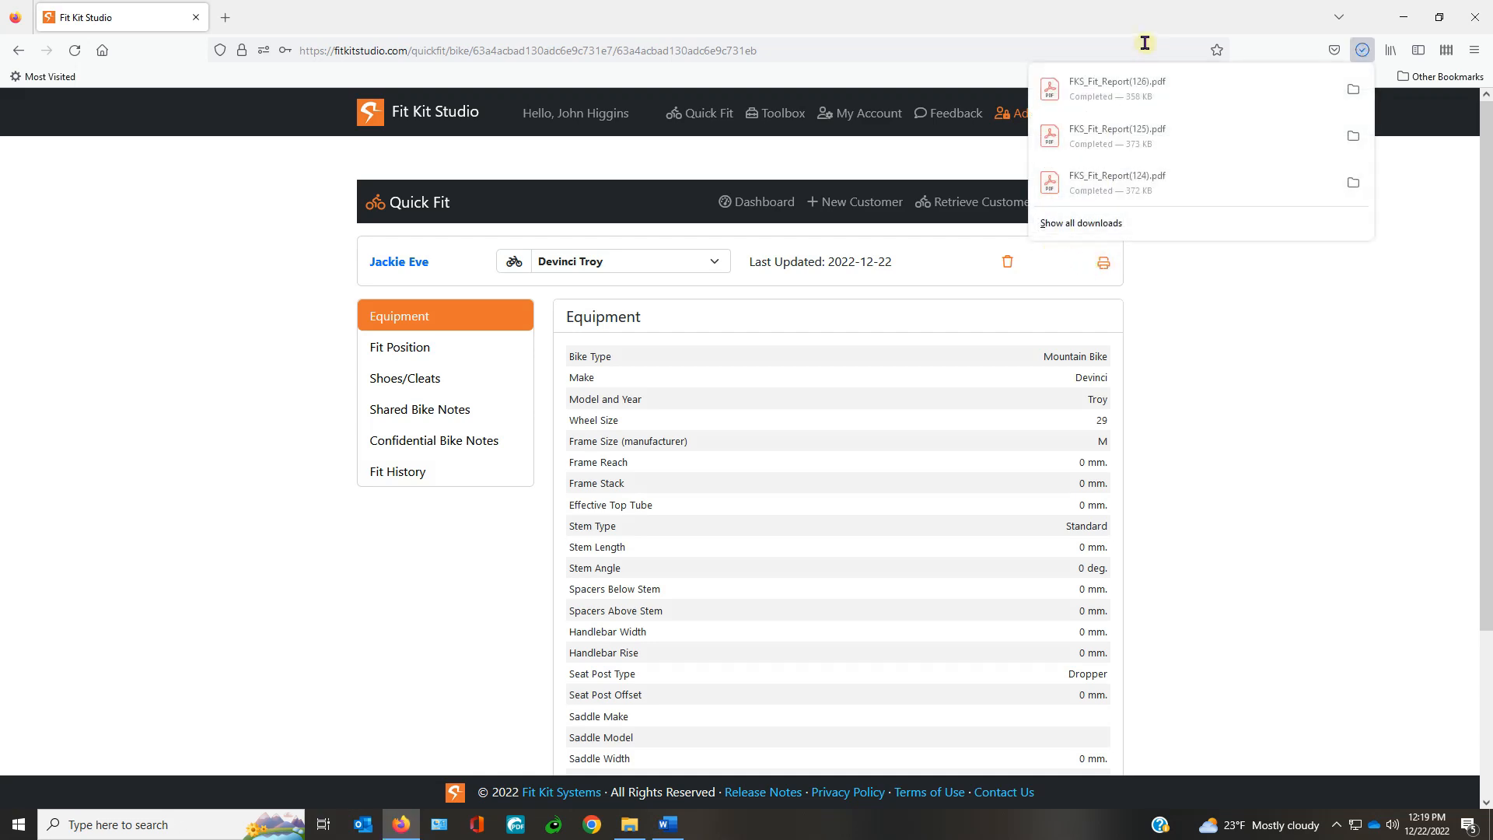
click(1128, 101)
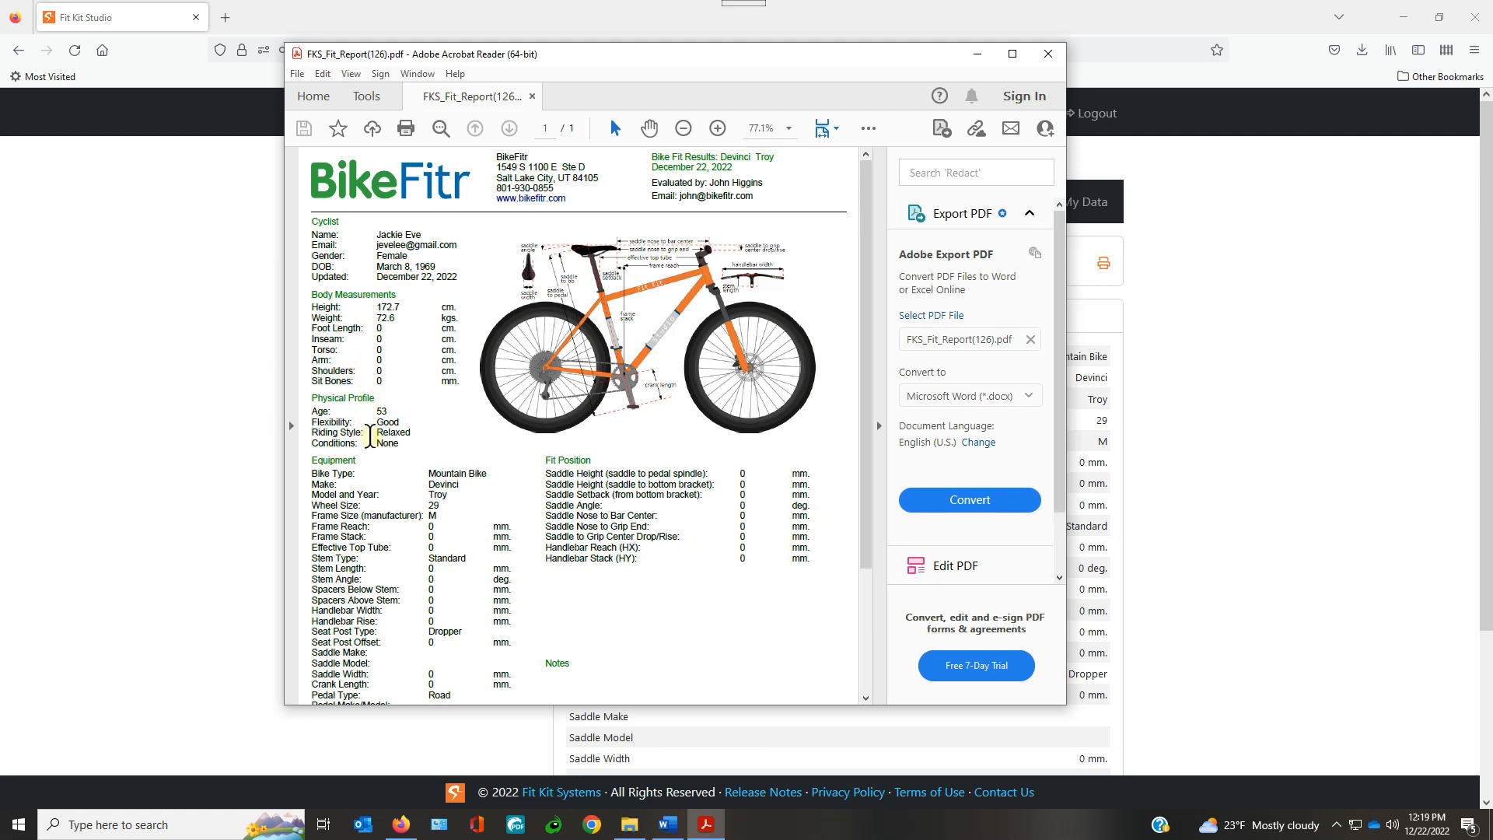
Examine the cyclist, equipment, fit position, notes and shoes/cleats sections of the PDF report and close it.
scroll(406, 505, down, 1)
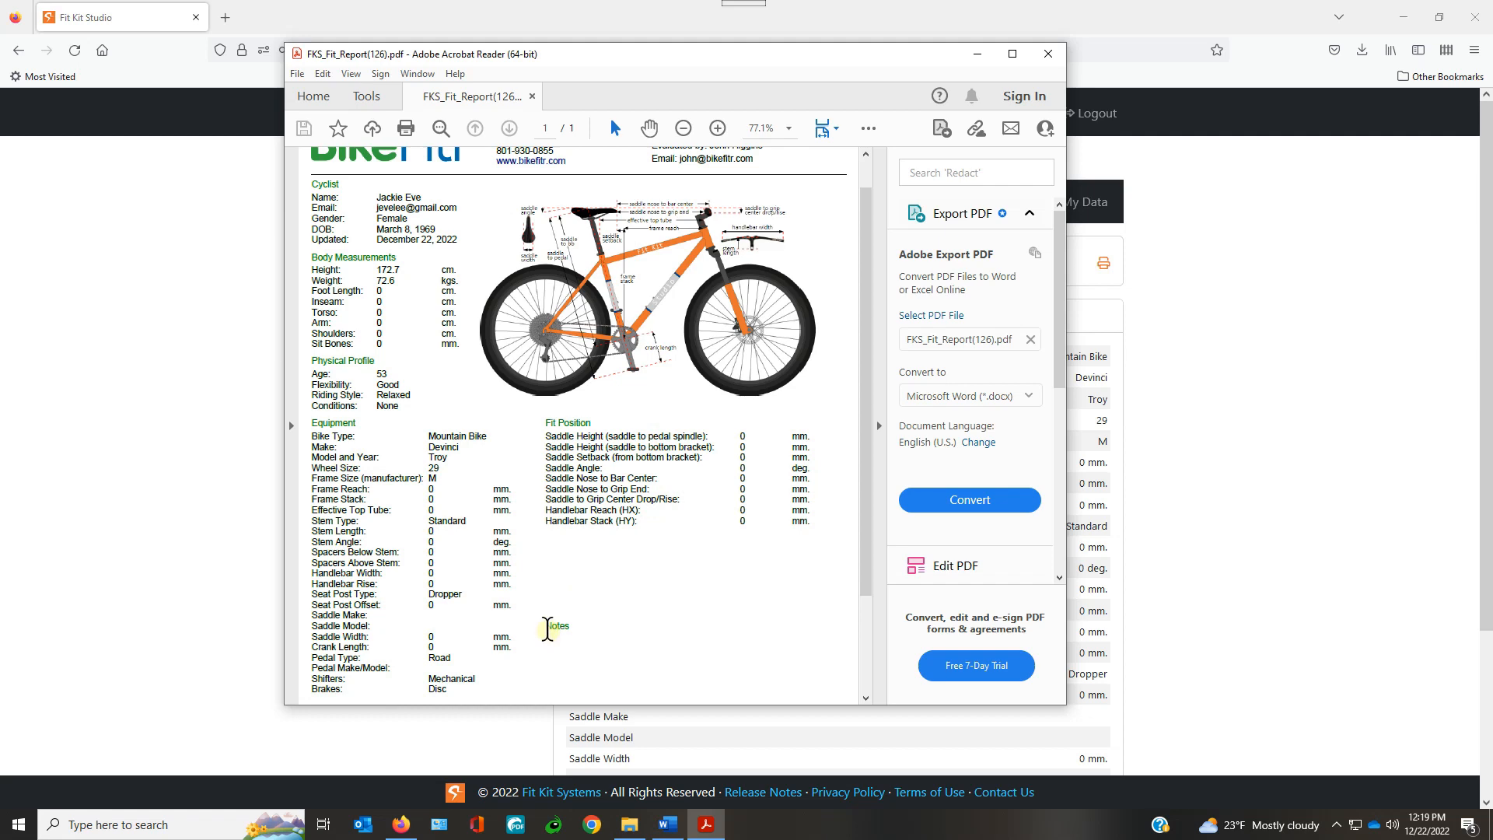
scroll(669, 615, down, 3)
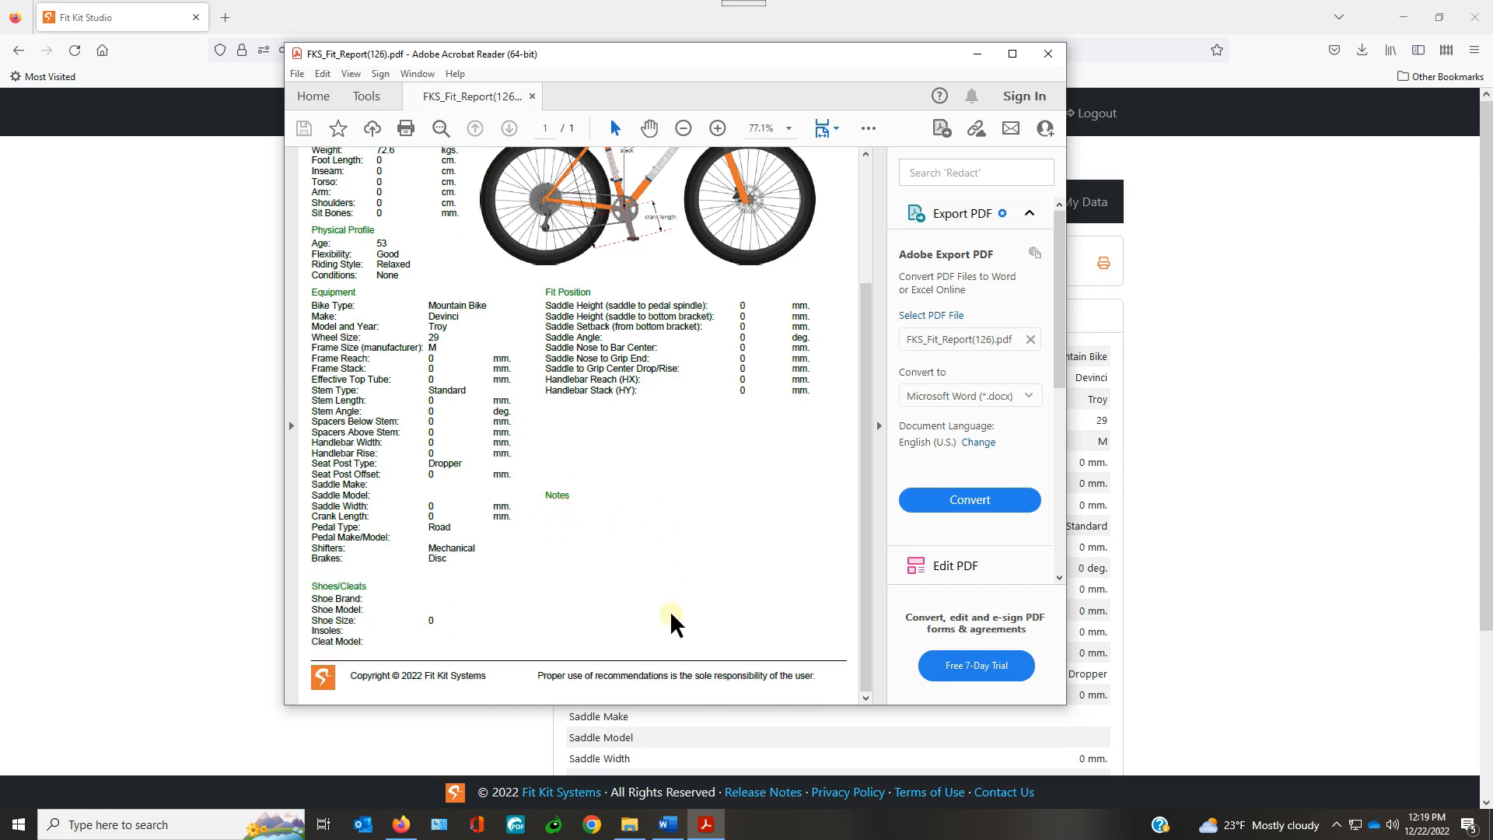
scroll(669, 619, up, 4)
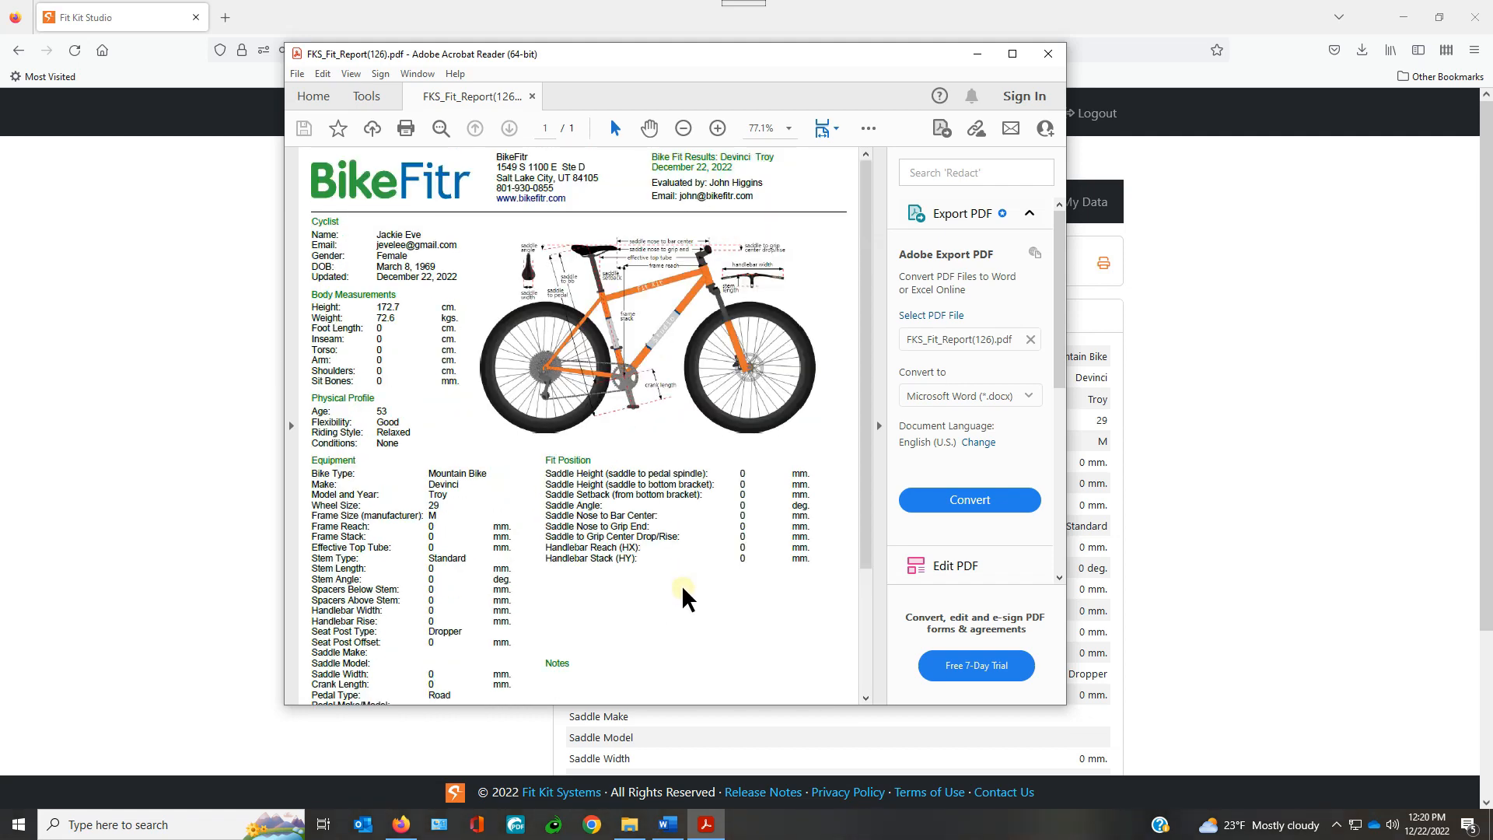
scroll(681, 585, down, 1)
click(1048, 53)
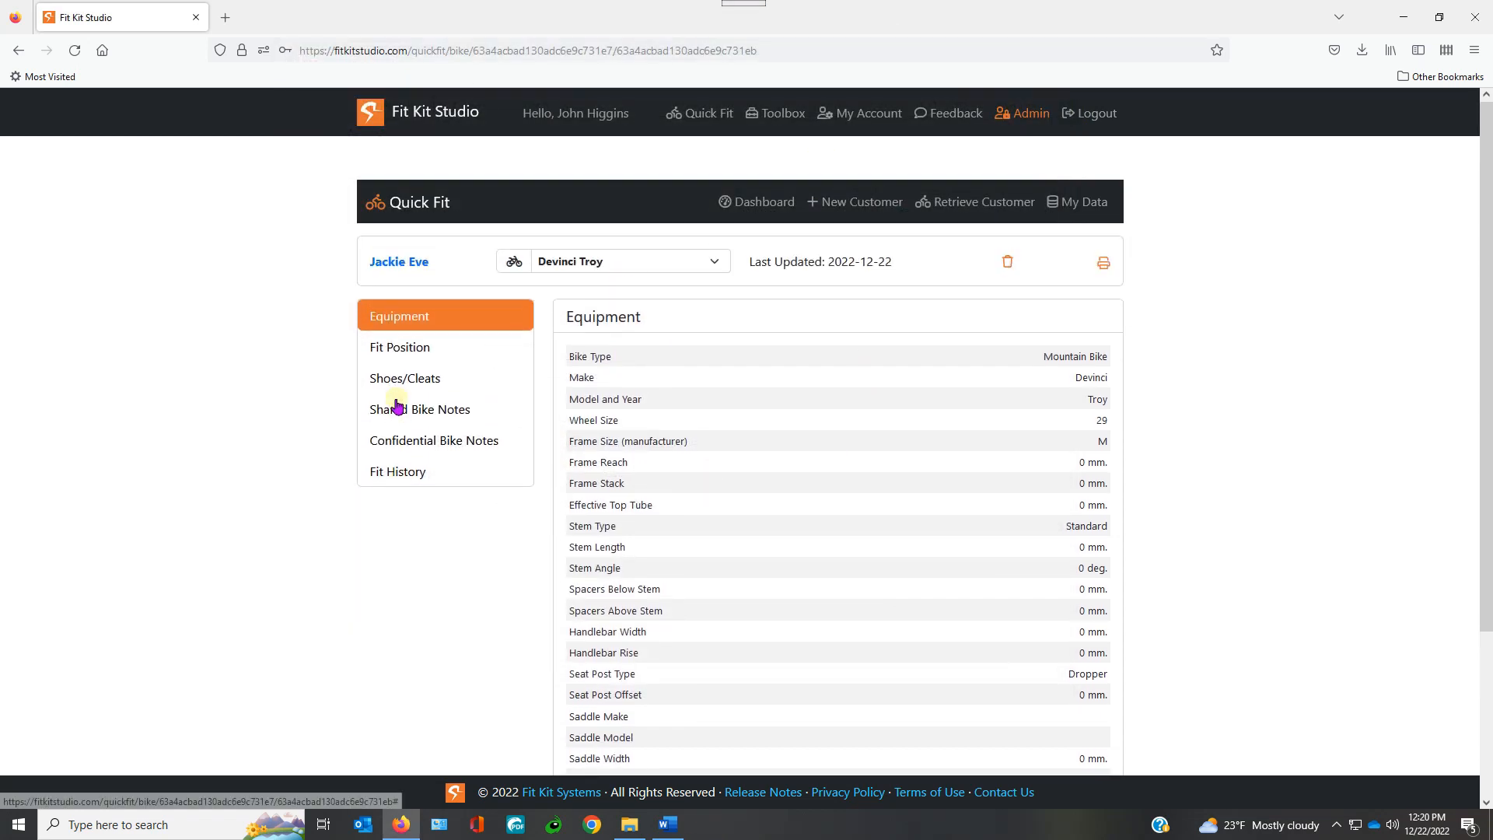
Recheck which measurements the Fit History records for the Devinci Troy.
click(395, 472)
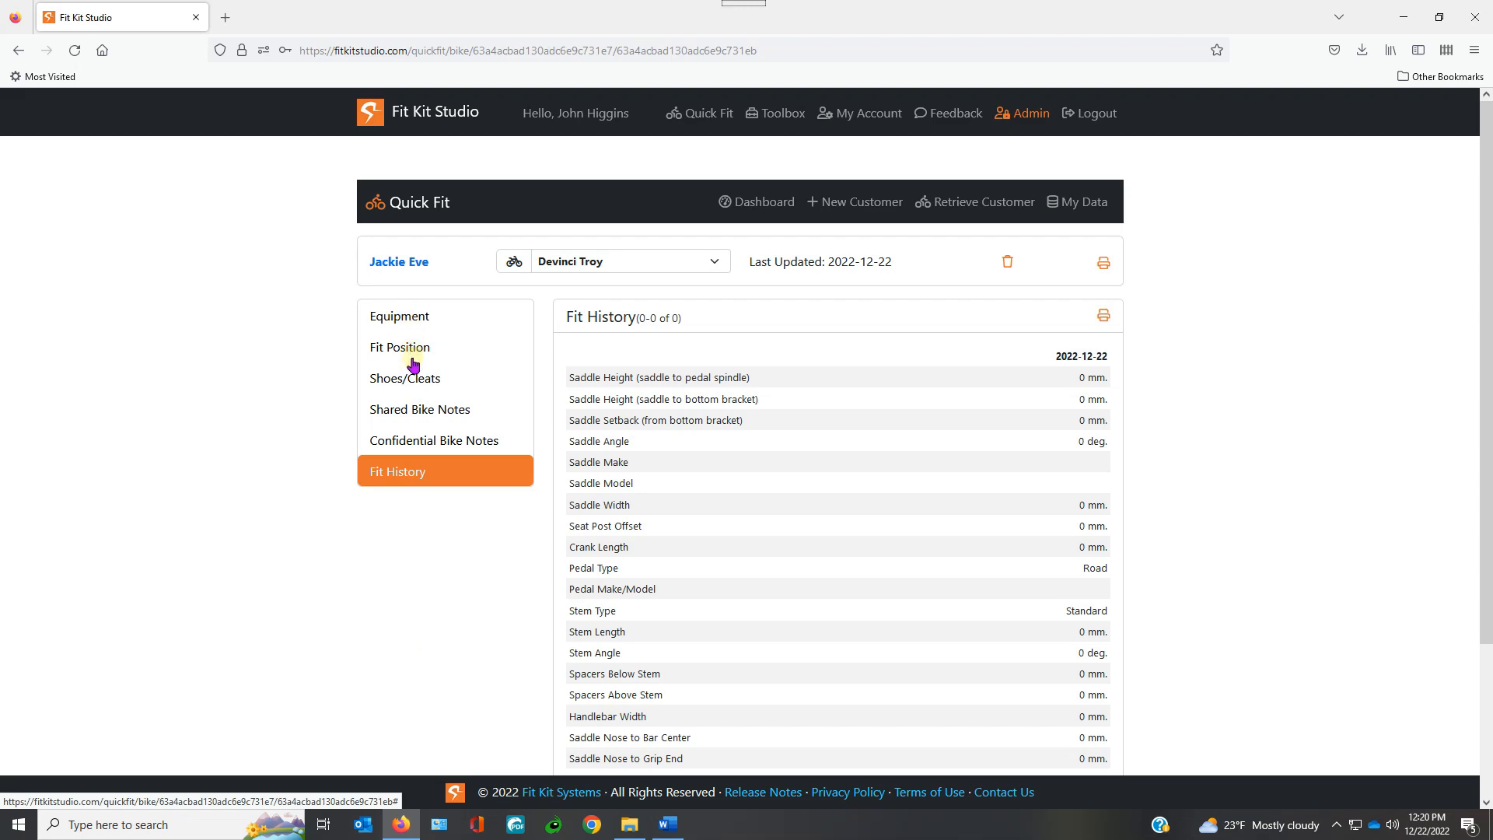
scroll(603, 607, down, 3)
scroll(597, 591, up, 3)
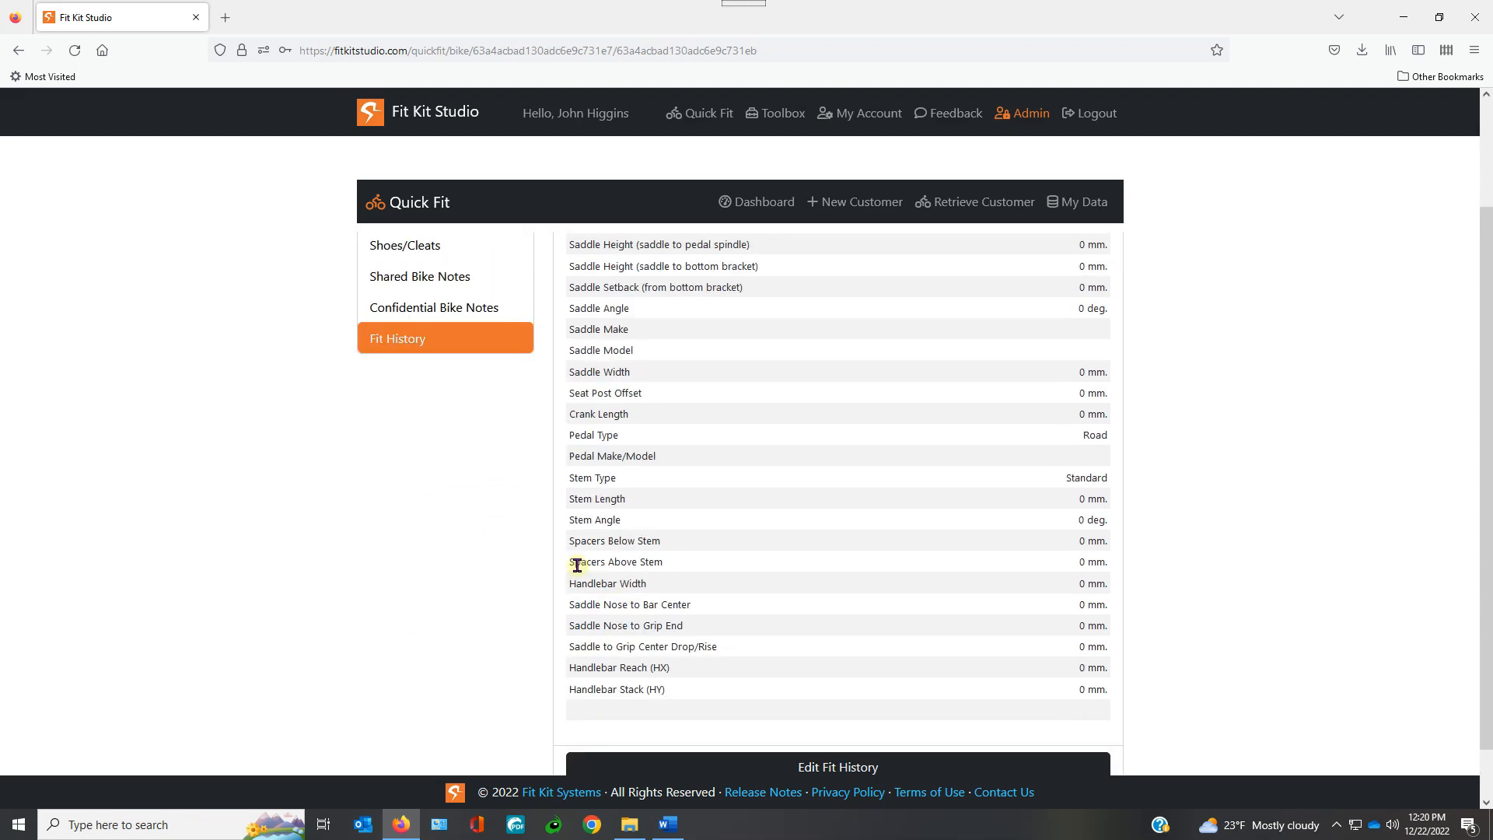
Add a second bike from the customer's summary with type Road Bike, make tba, and model and year tba.
click(403, 264)
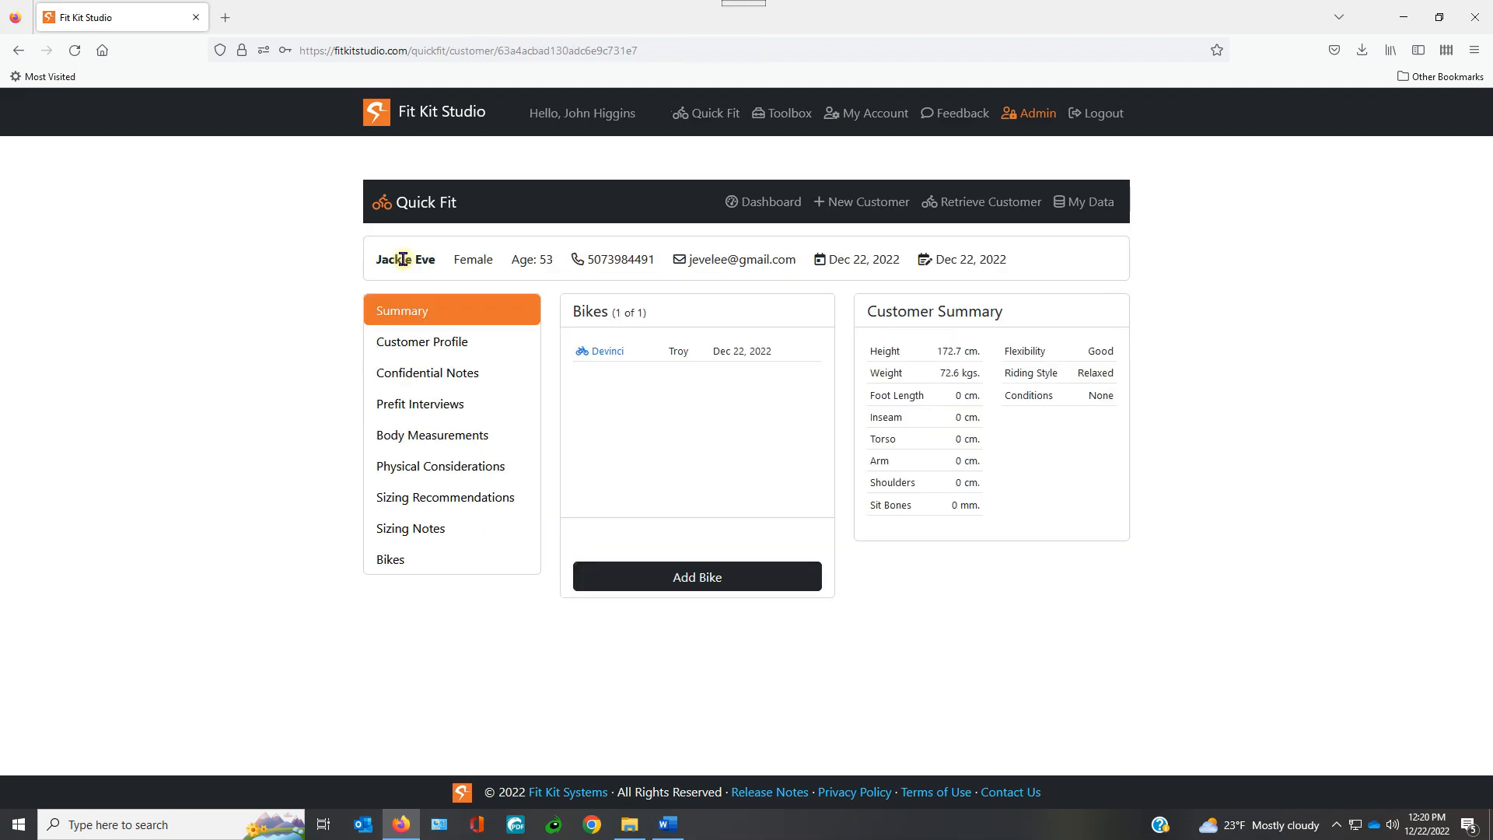
click(710, 580)
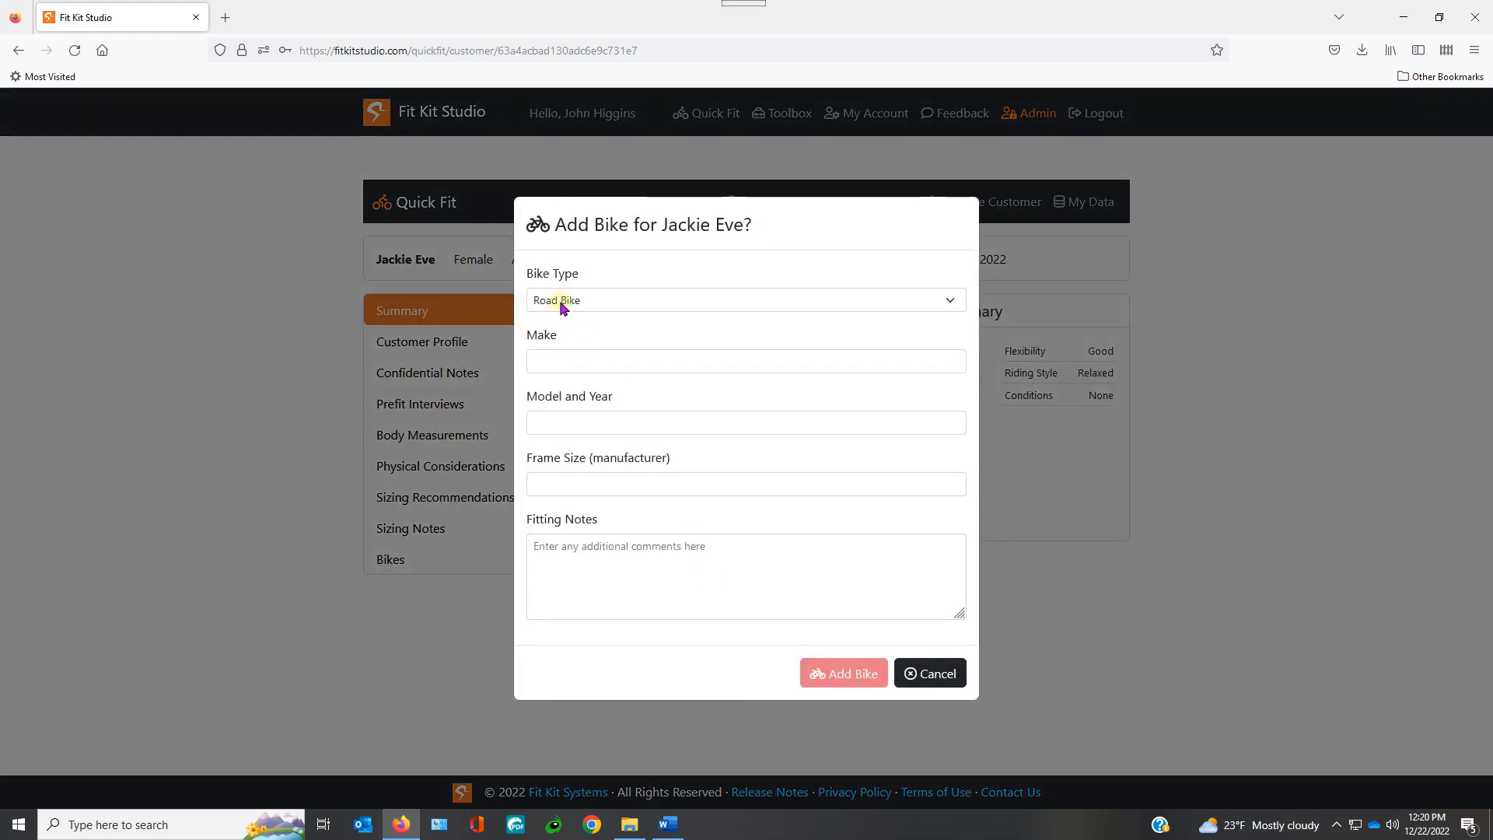
click(676, 309)
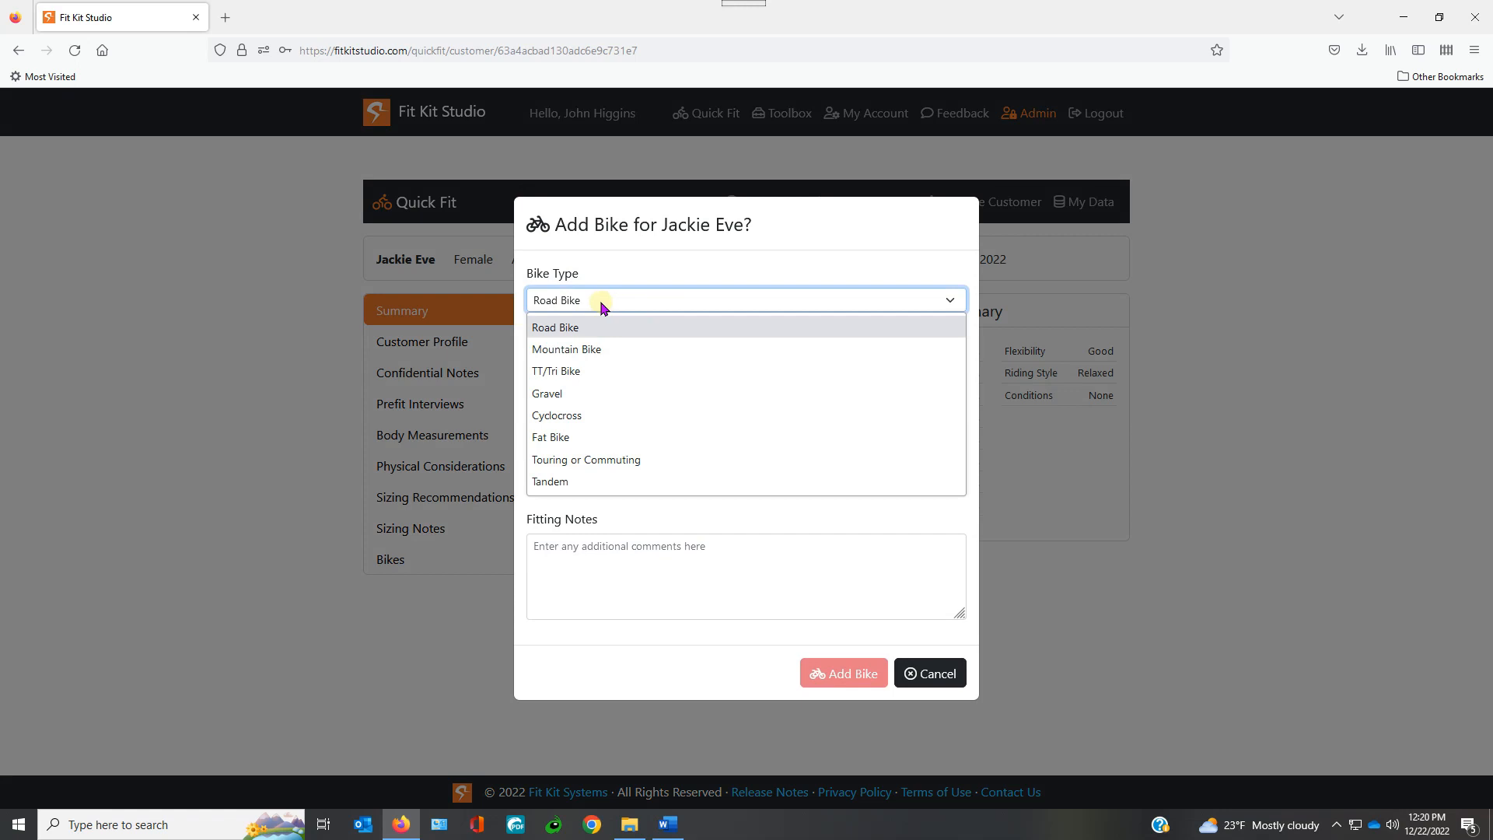
click(556, 327)
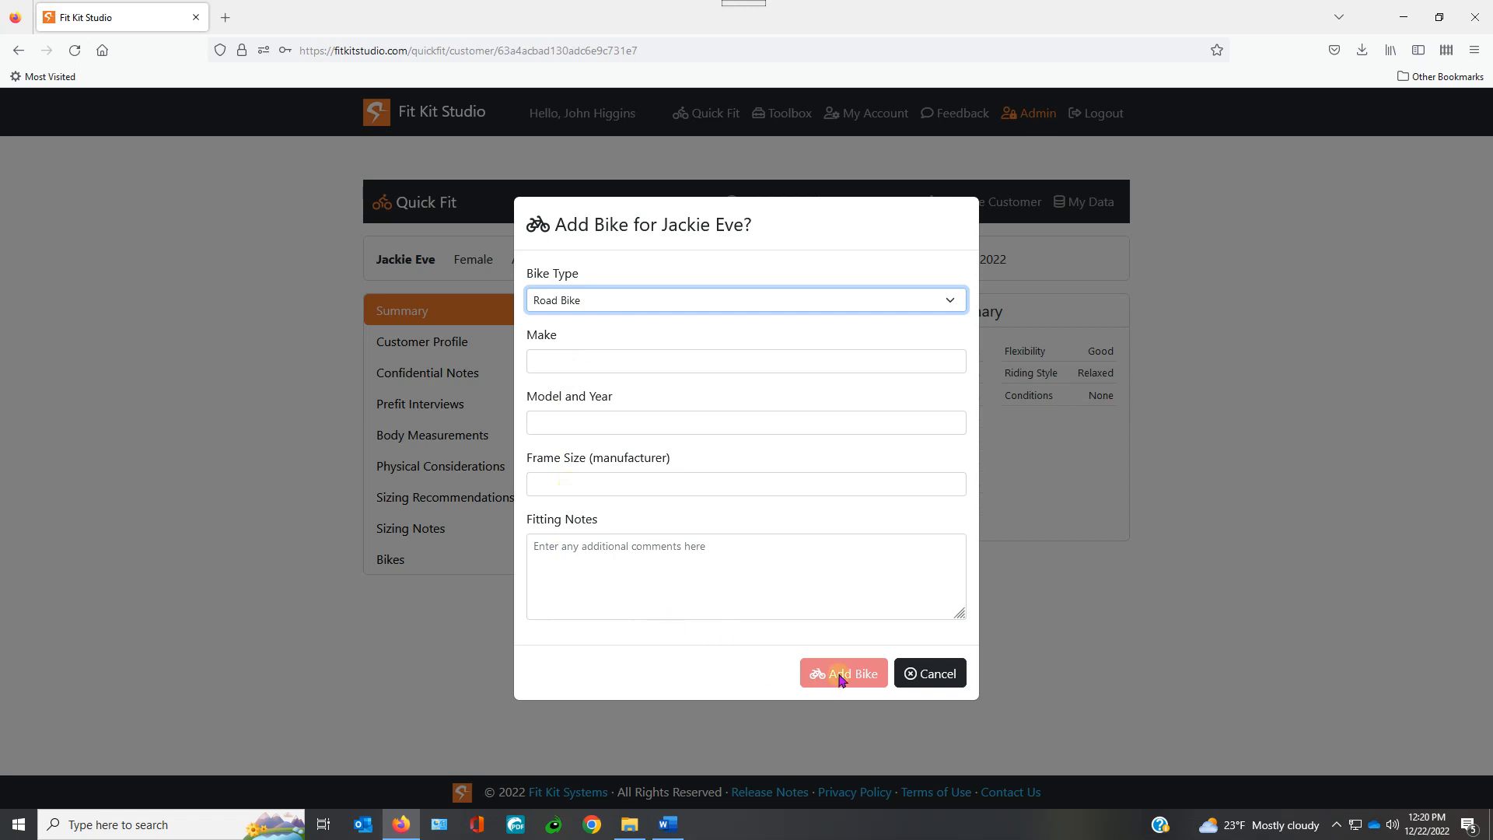
click(570, 359)
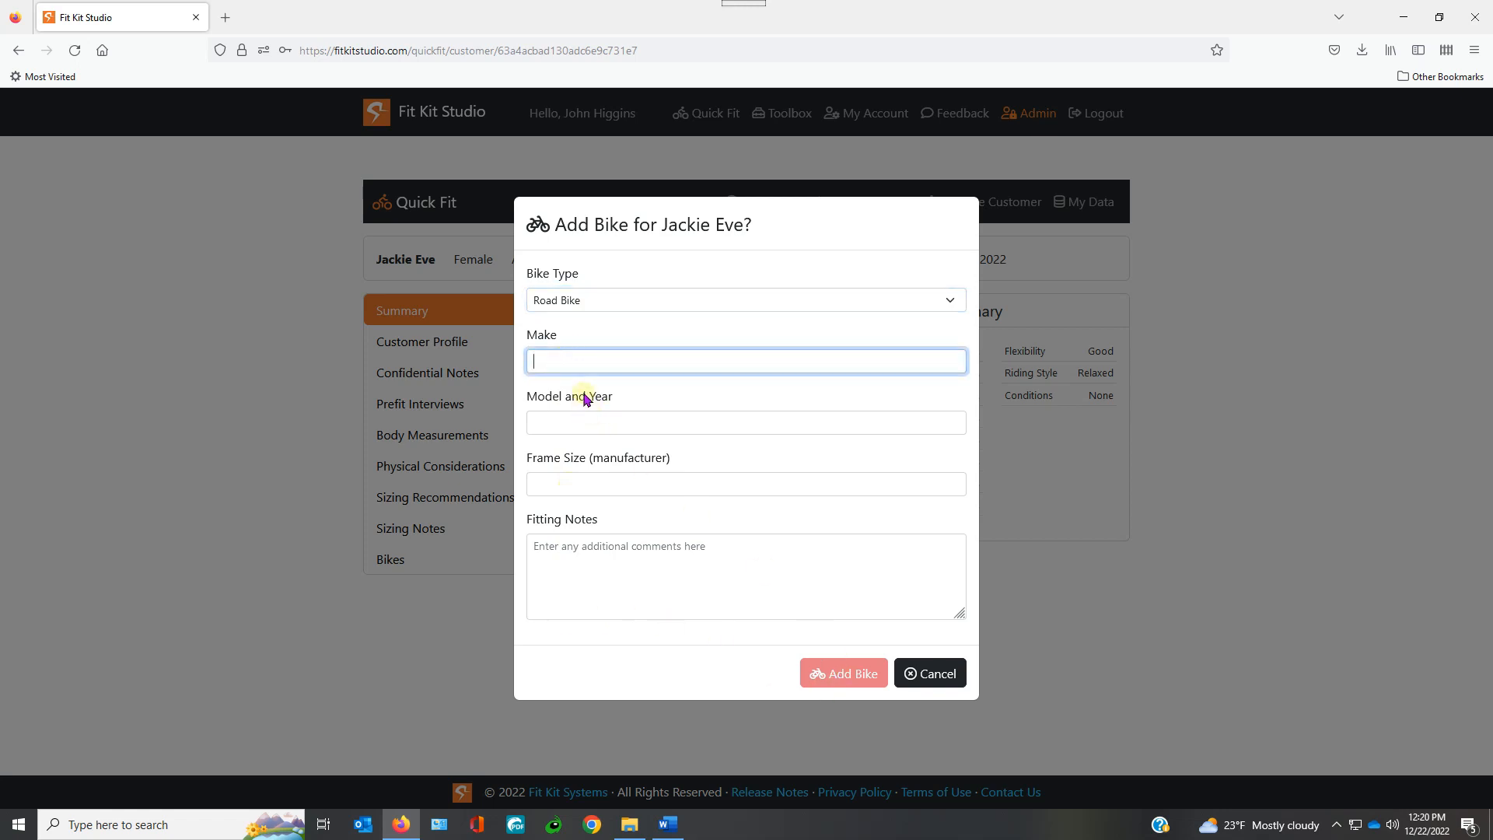
text(t)
click(578, 425)
text(tba)
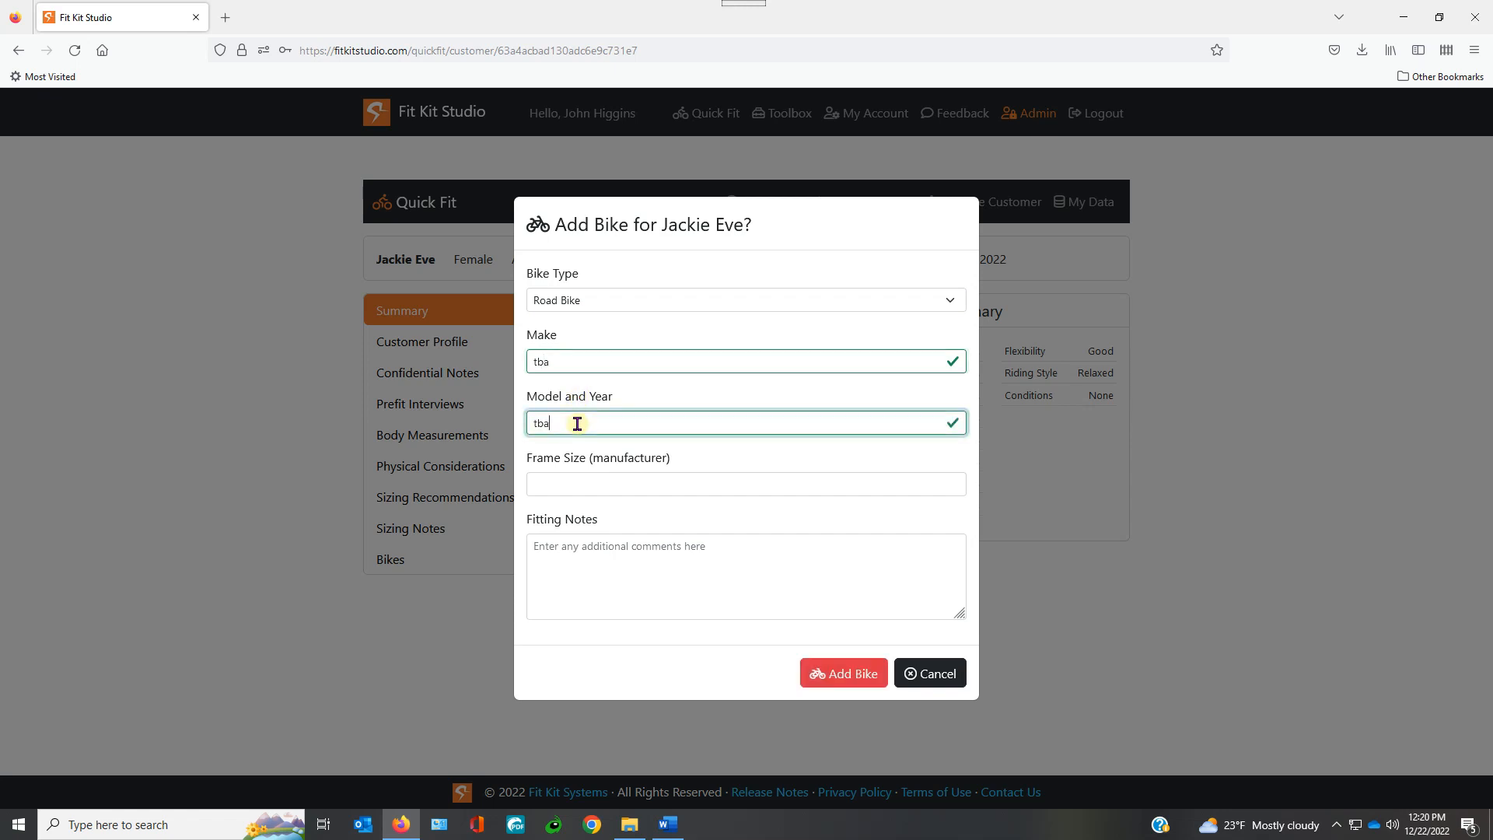
click(846, 675)
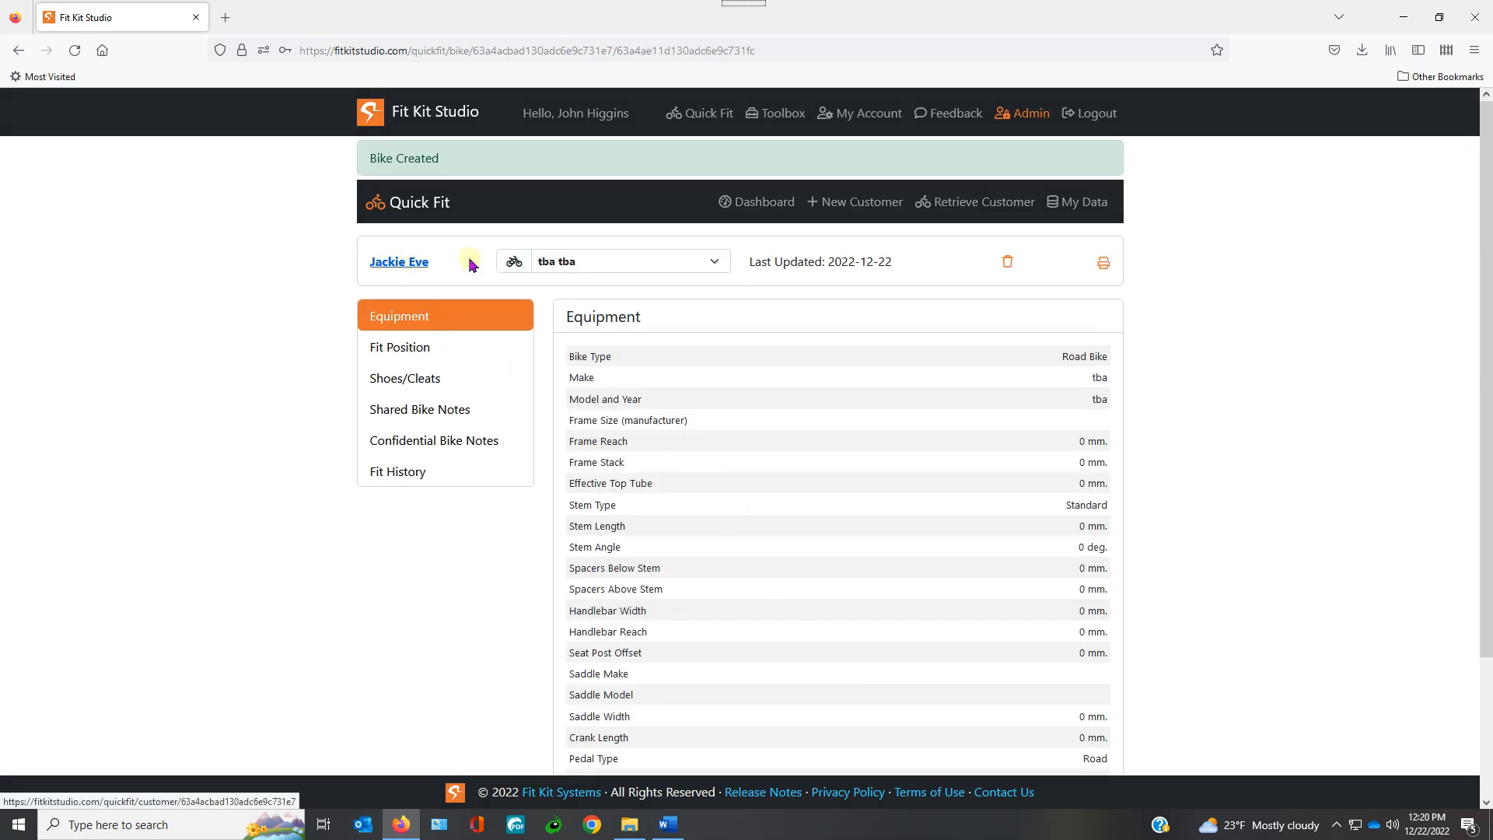
View the customer's bikes available for switching, keeping the tba tba bike selected.
click(692, 268)
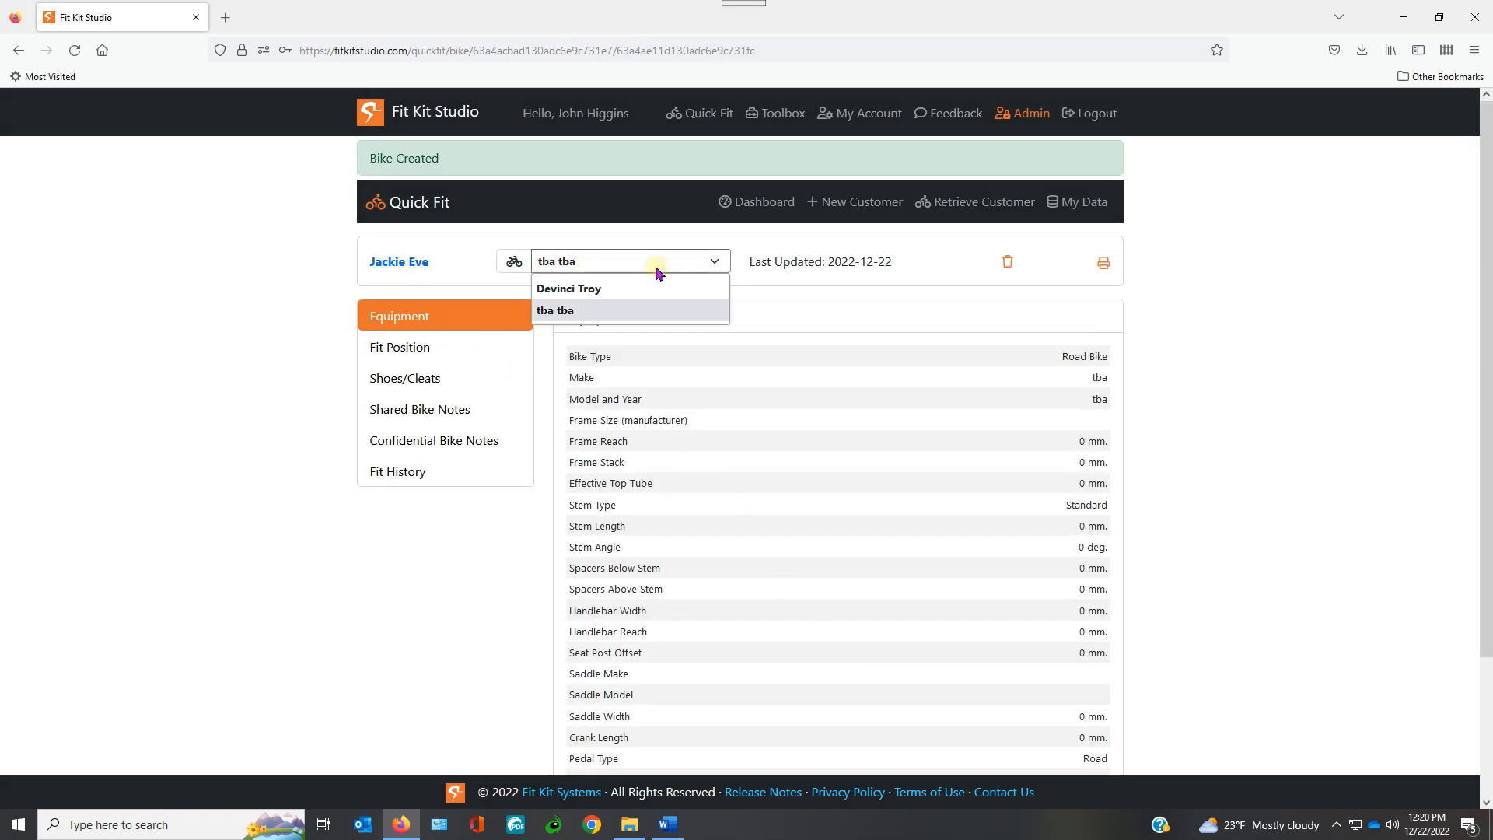
click(567, 311)
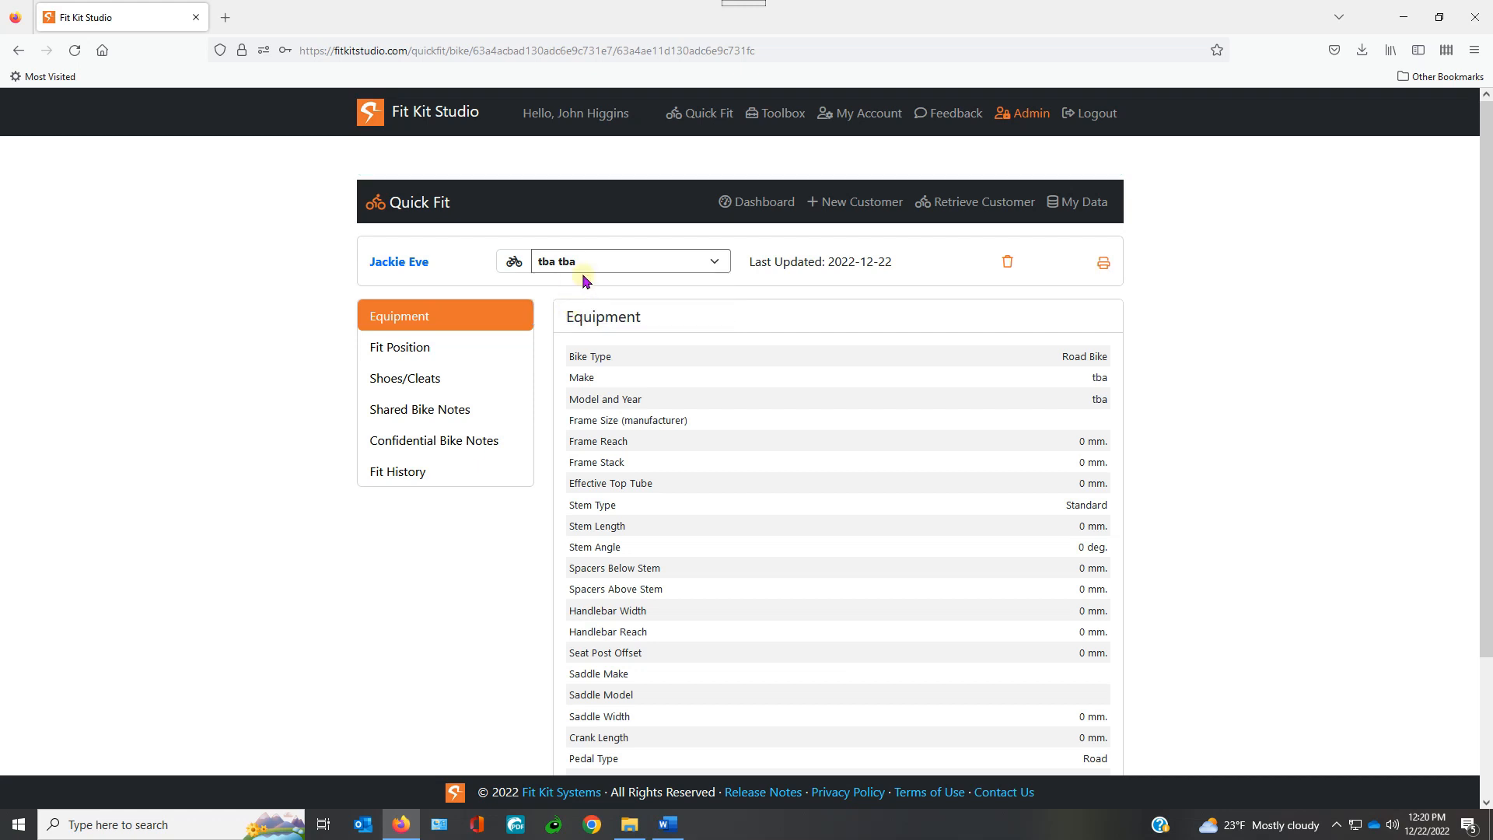